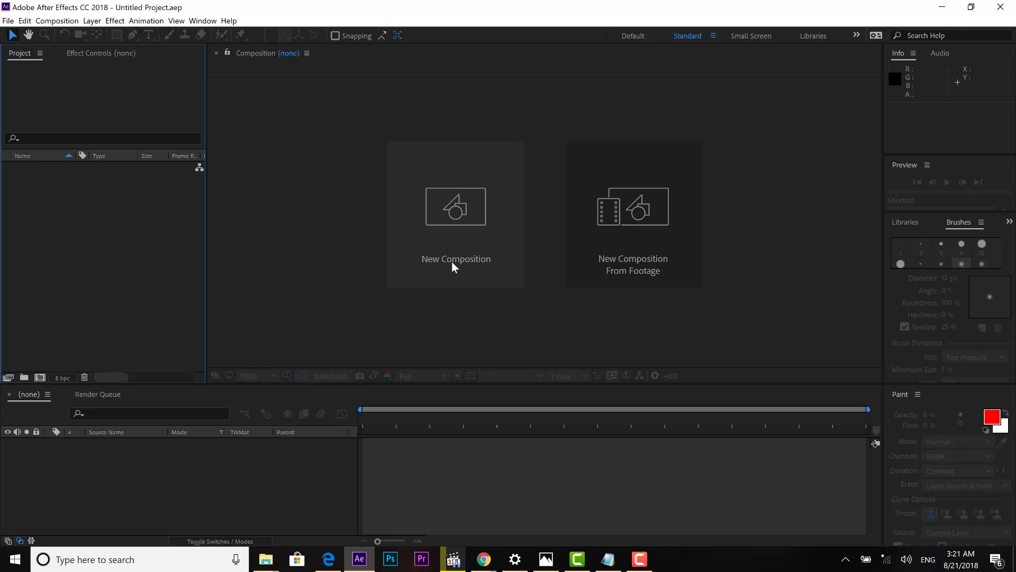
# Create a composition named 'change hair' with the HDTV 1080 29.97 preset (1920×1080, 55 s).
pyautogui.click(452, 261)
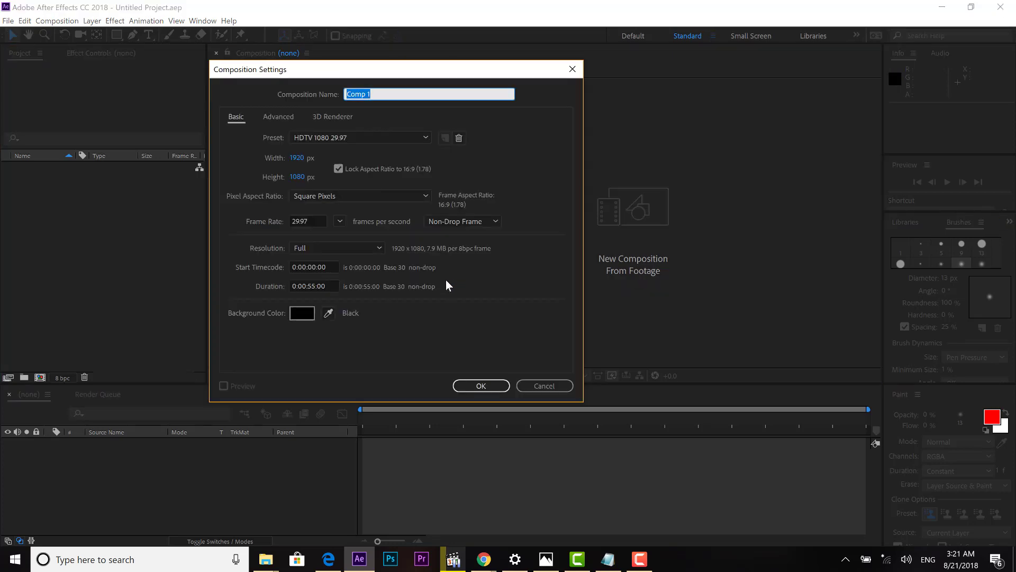
pyautogui.click(390, 94)
pyautogui.hotkey('ctrl', 'a')
pyautogui.write('c')
pyautogui.click(492, 386)
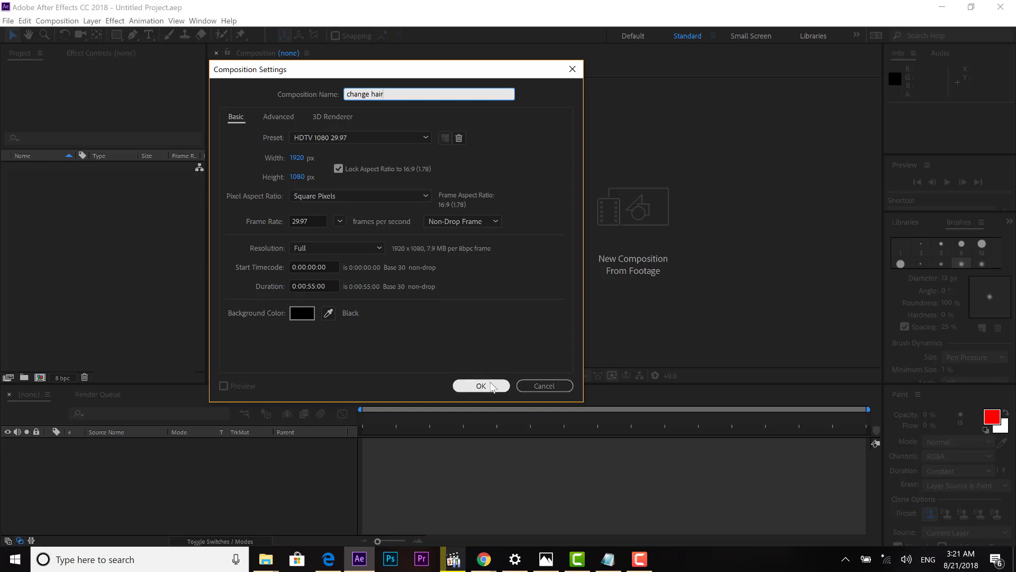
pyautogui.click(363, 138)
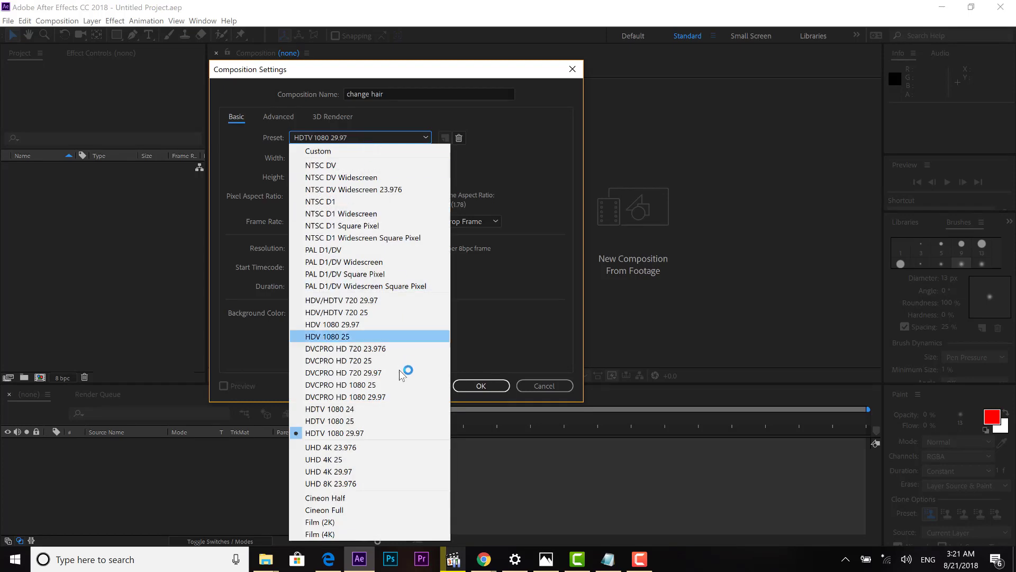
pyautogui.click(393, 433)
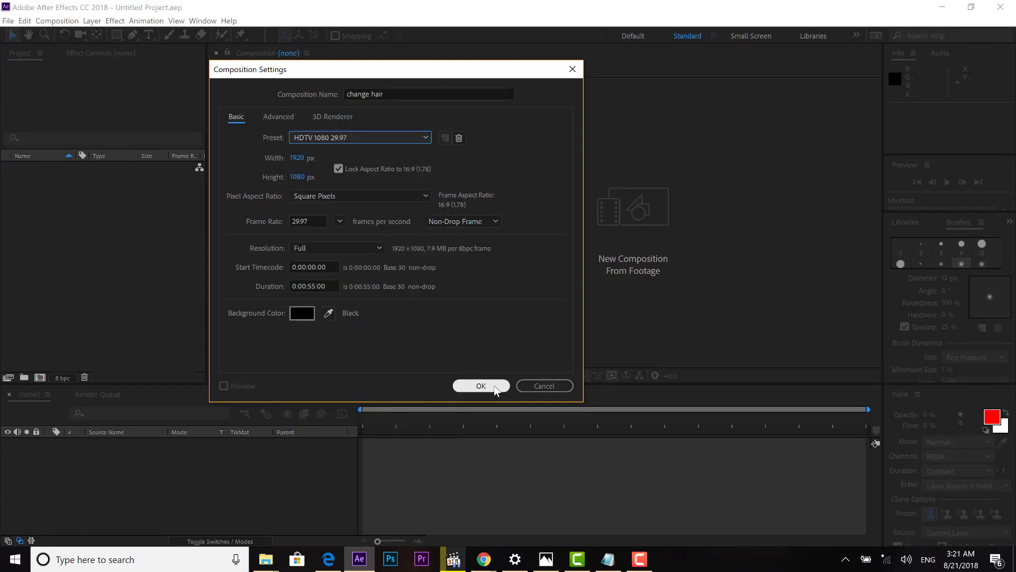
pyautogui.click(495, 387)
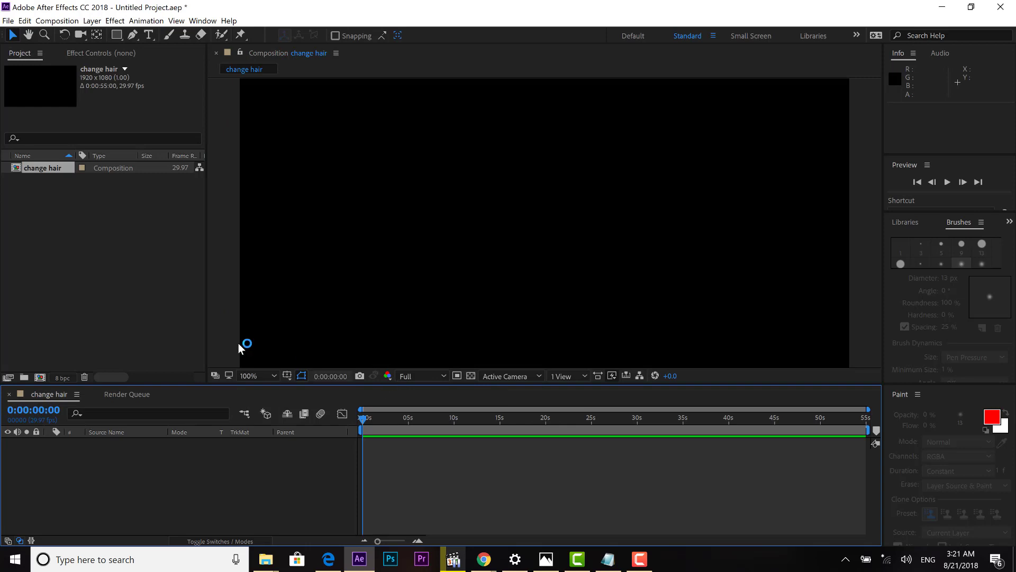
# Import YOUSRA part3.mp4 and drag it into the change hair timeline as a layer.
pyautogui.click(89, 228)
pyautogui.click(8, 20)
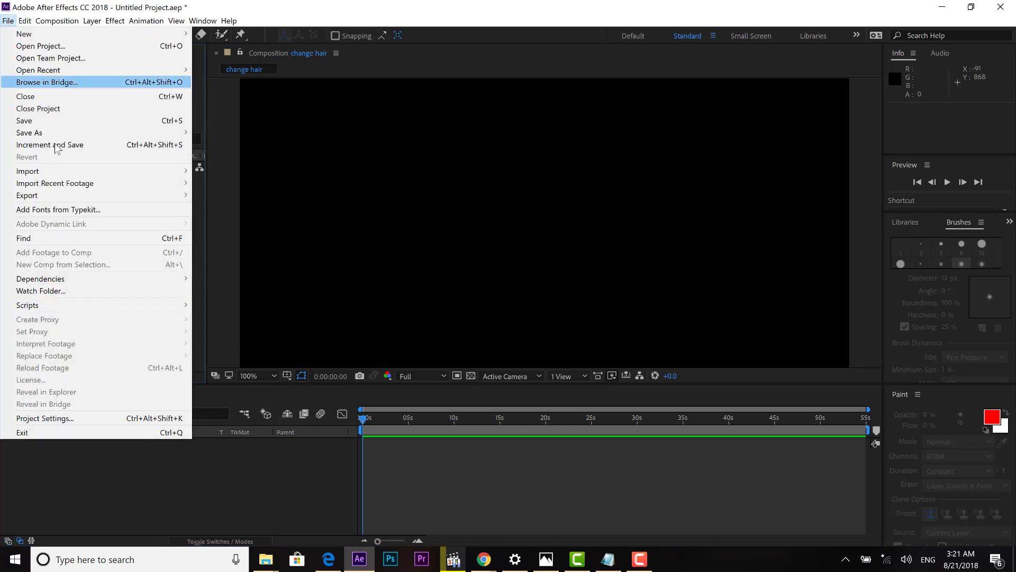
pyautogui.moveTo(74, 171)
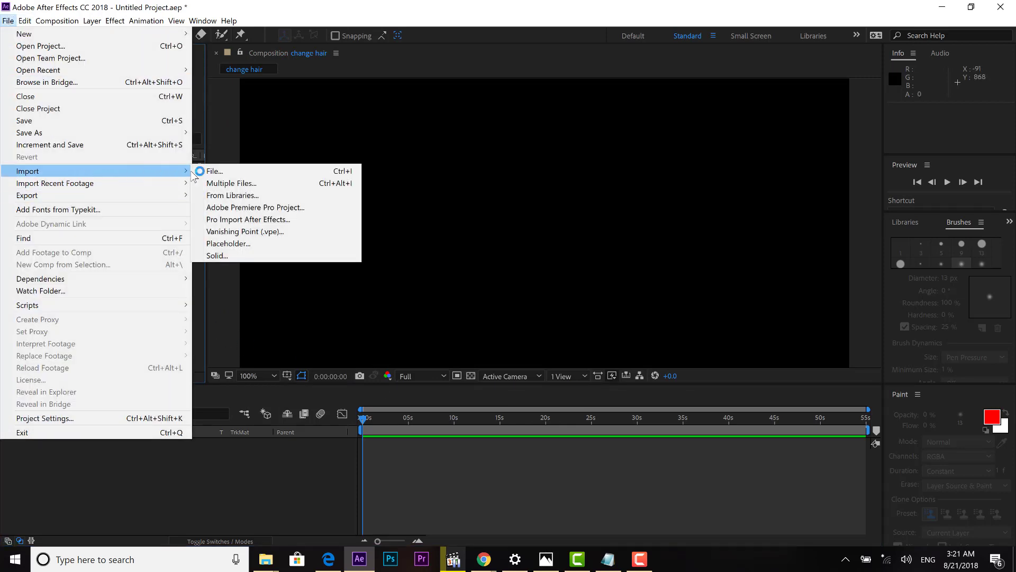
pyautogui.click(221, 173)
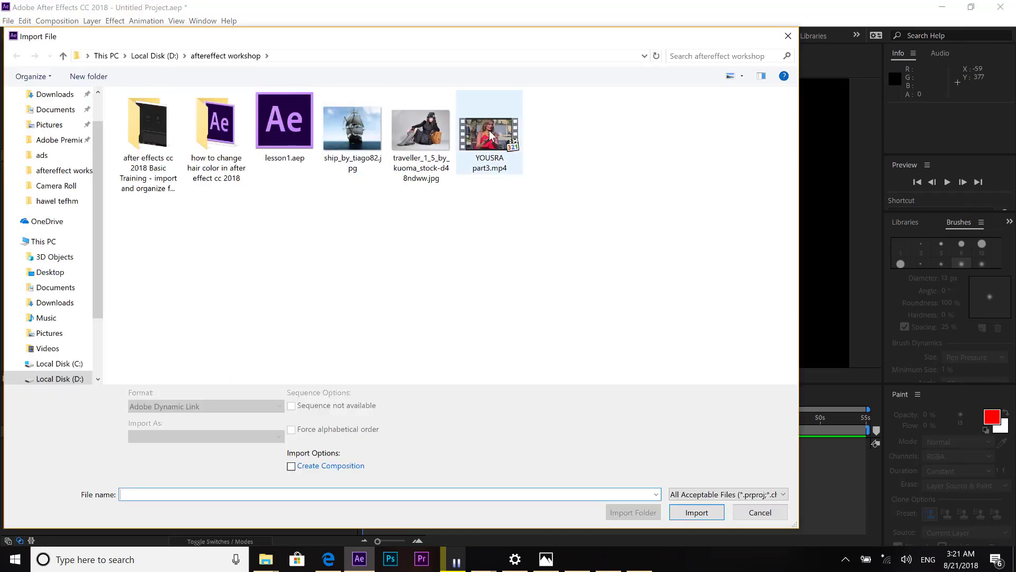
pyautogui.click(498, 139)
pyautogui.click(688, 512)
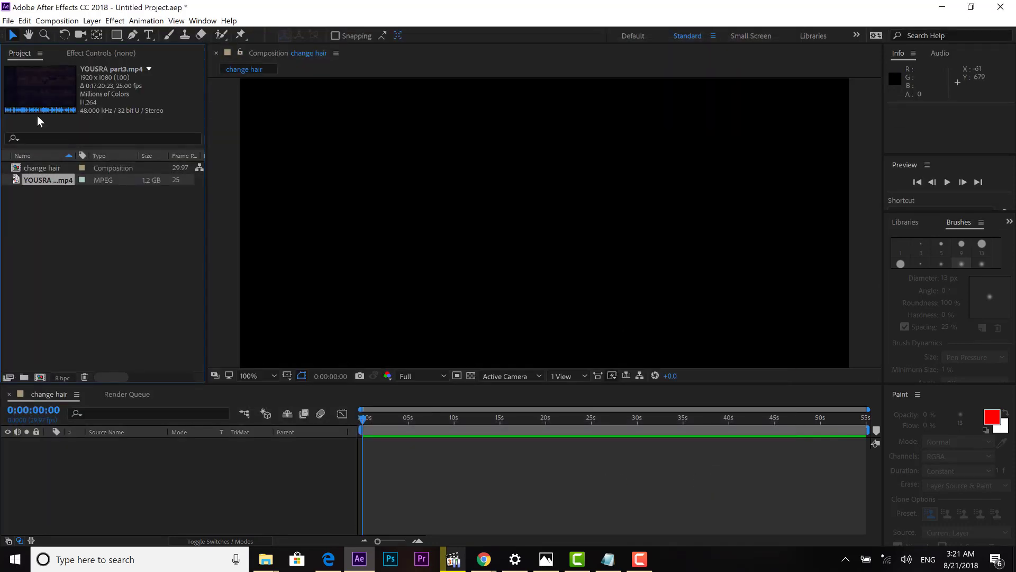
pyautogui.moveTo(35, 179); pyautogui.dragTo(384, 474)
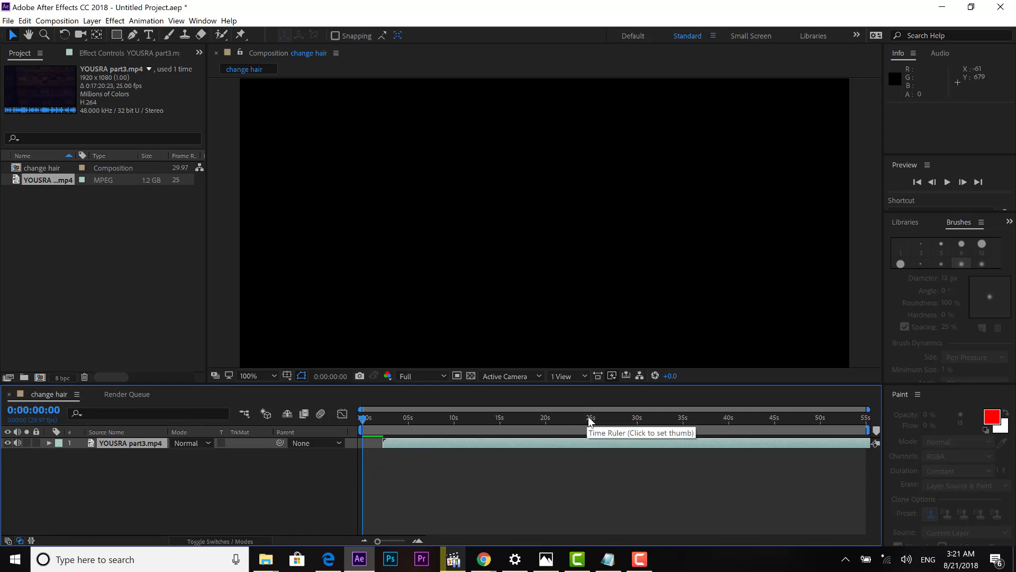
# Slide the clip layer earlier so a later part of the interview plays around 10–15 s.
pyautogui.click(454, 419)
pyautogui.moveTo(683, 446); pyautogui.dragTo(456, 446)
pyautogui.click(502, 419)
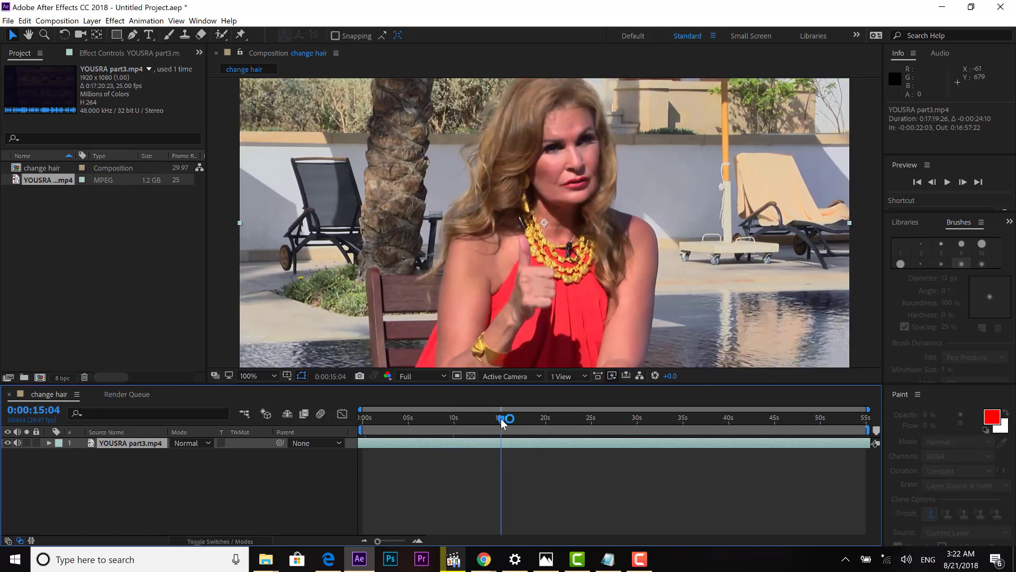
pyautogui.moveTo(501, 419); pyautogui.dragTo(454, 423)
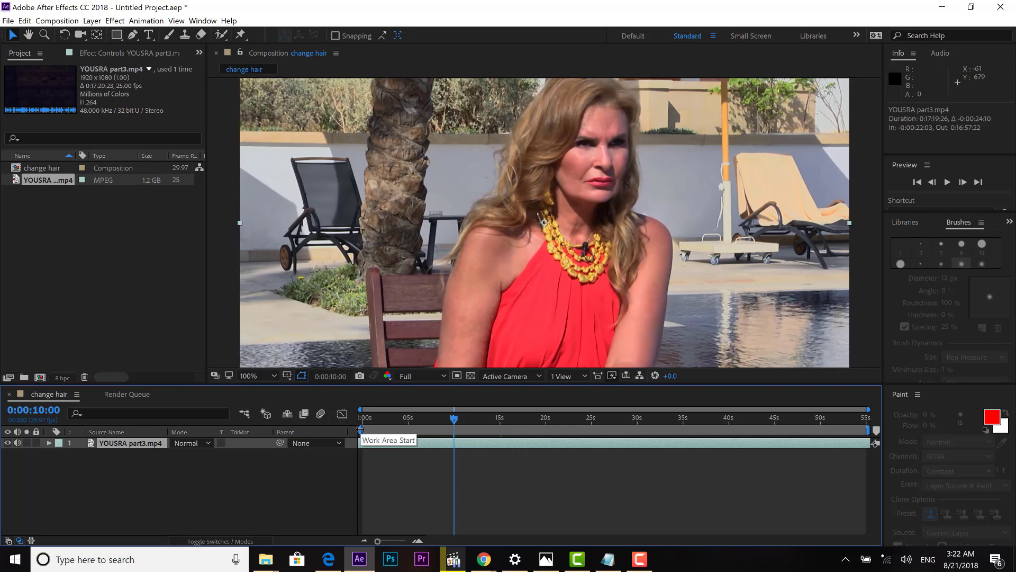
# Set the work area from 10 s to about 29 s and trim the composition to it.
pyautogui.moveTo(361, 430); pyautogui.dragTo(631, 421)
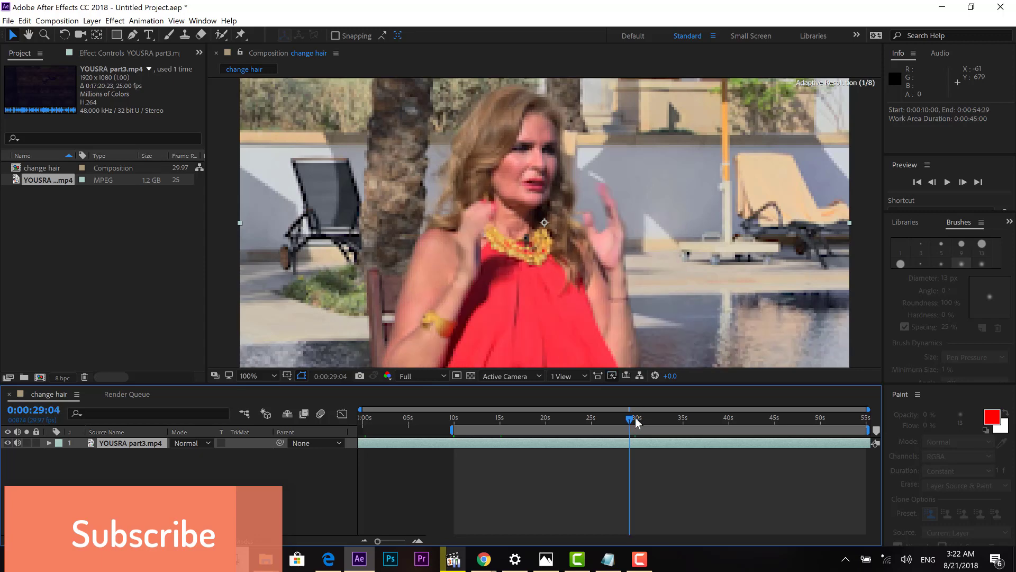
pyautogui.moveTo(873, 430); pyautogui.dragTo(639, 432)
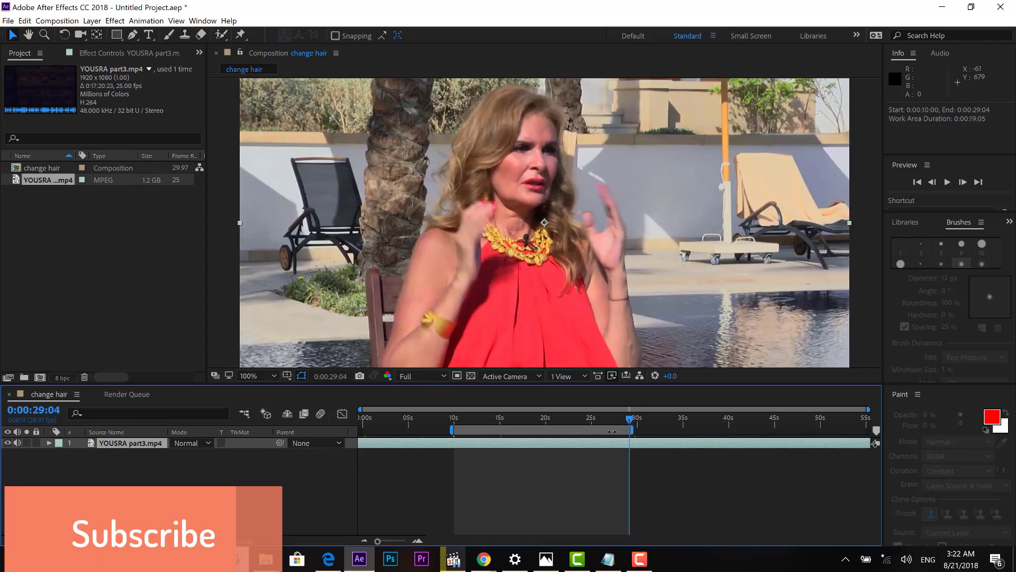
pyautogui.rightClick(612, 431)
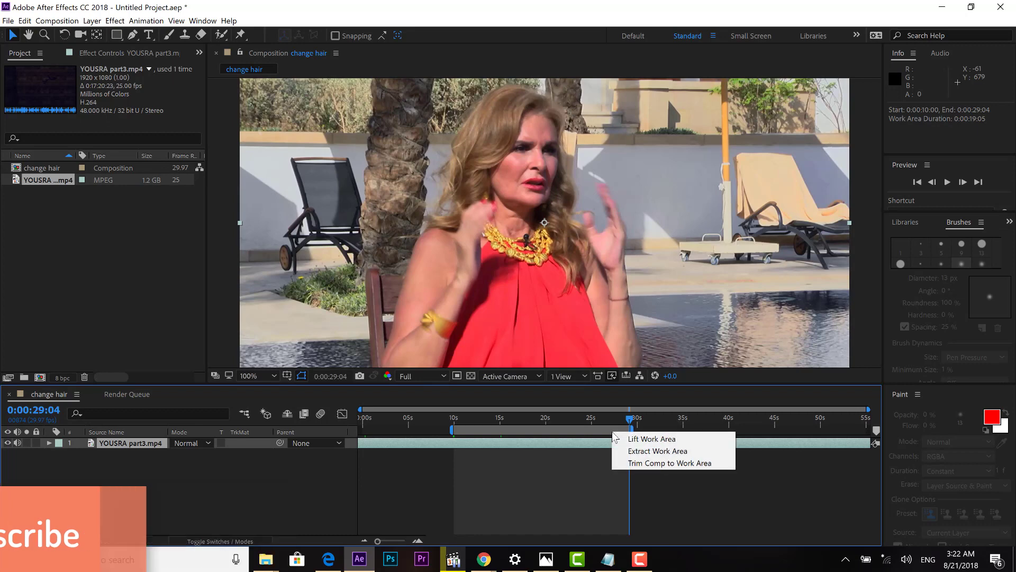
pyautogui.click(724, 463)
pyautogui.click(395, 417)
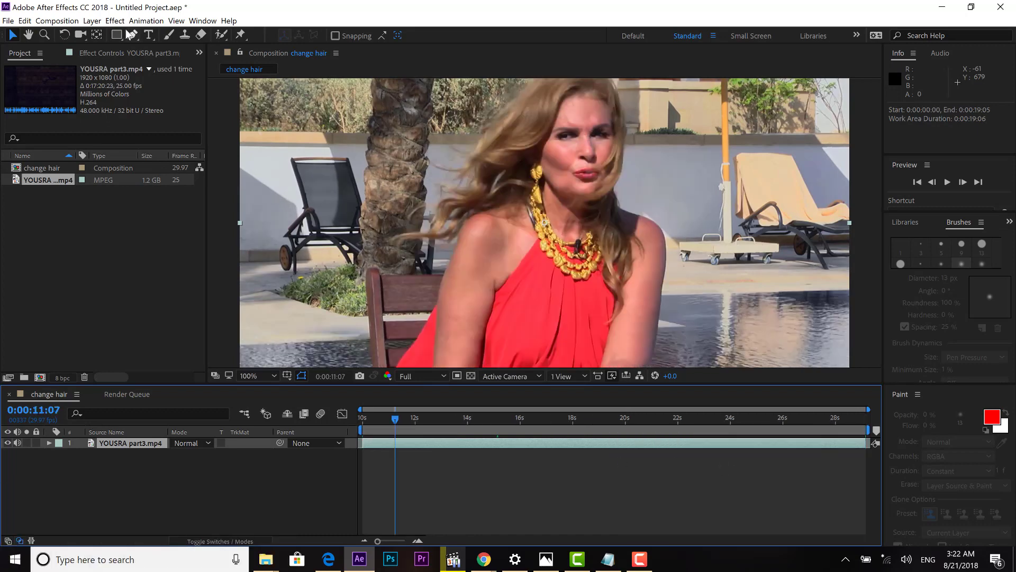
pyautogui.click(115, 21)
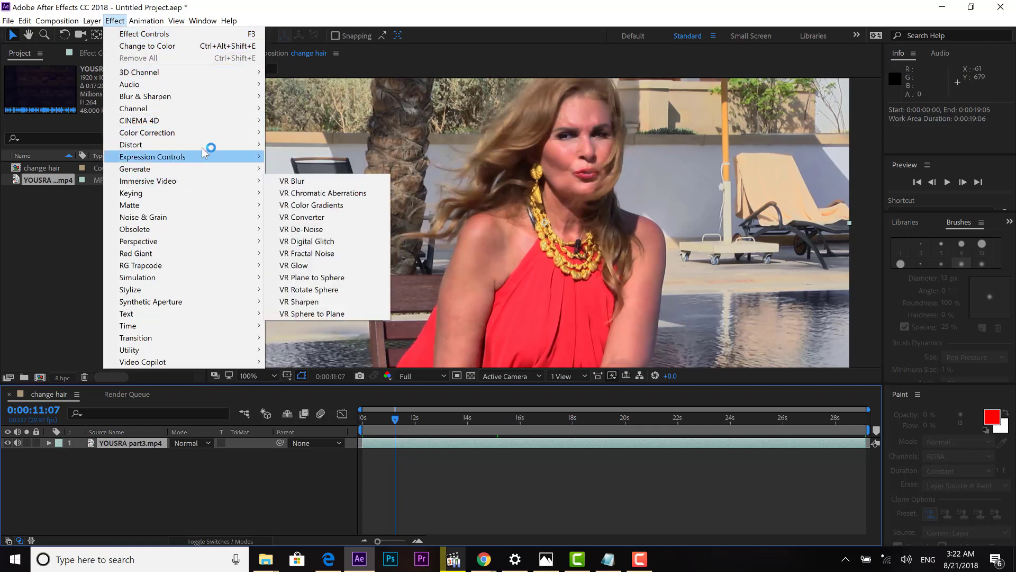
# Apply Color Correction > Change to Color to the YOUSRA part3.mp4 layer.
pyautogui.moveTo(210, 139)
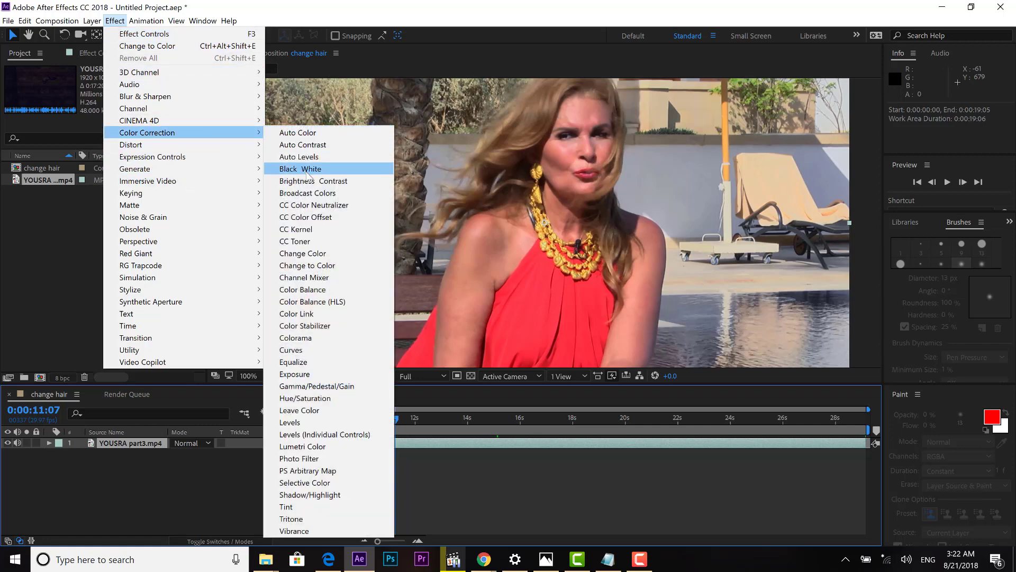
pyautogui.click(364, 270)
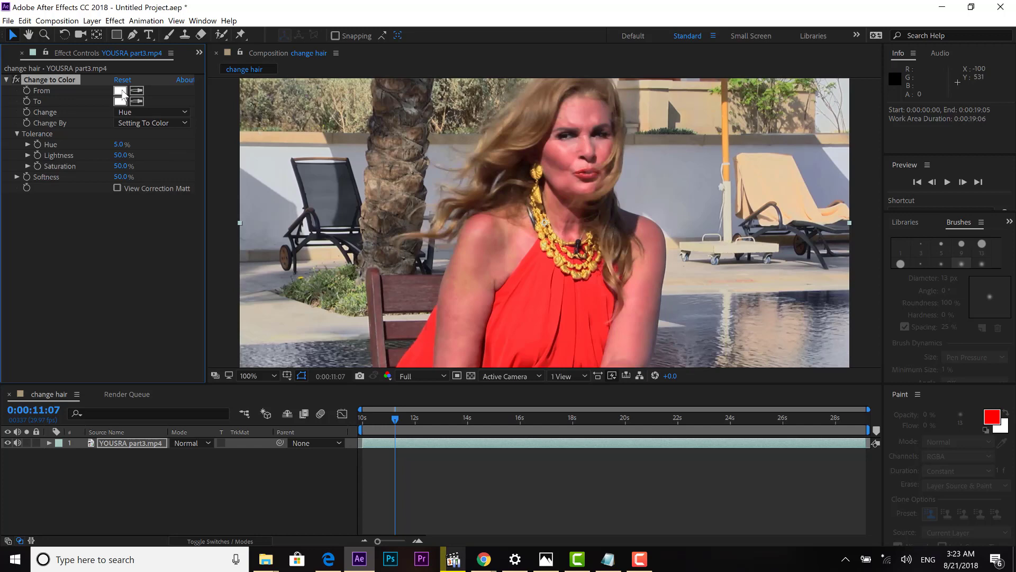
# Eyedrop her brown hair (6B4D36) as the Change to Color From colour.
pyautogui.click(120, 91)
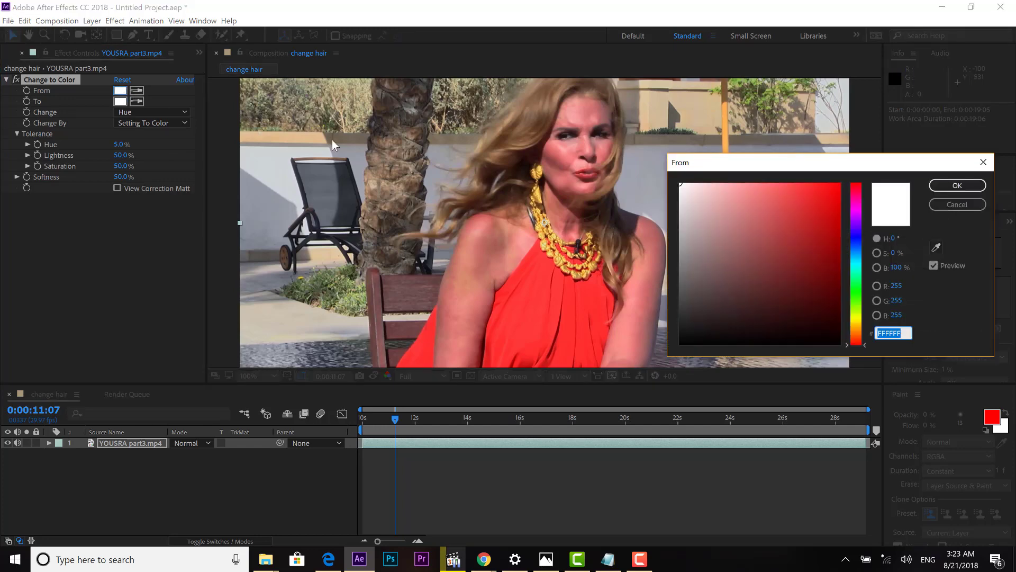
pyautogui.moveTo(741, 163); pyautogui.dragTo(737, 191)
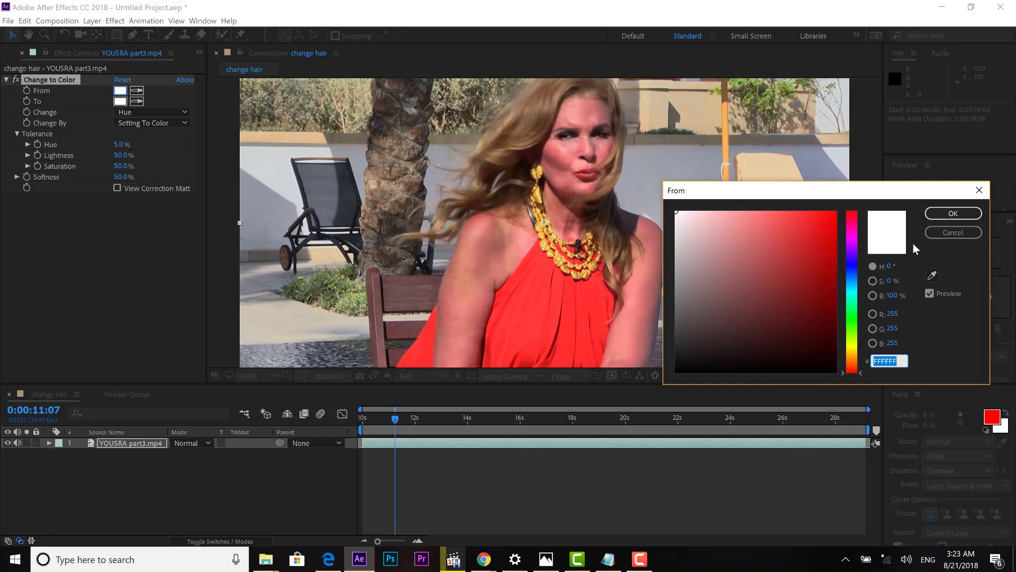
pyautogui.click(932, 274)
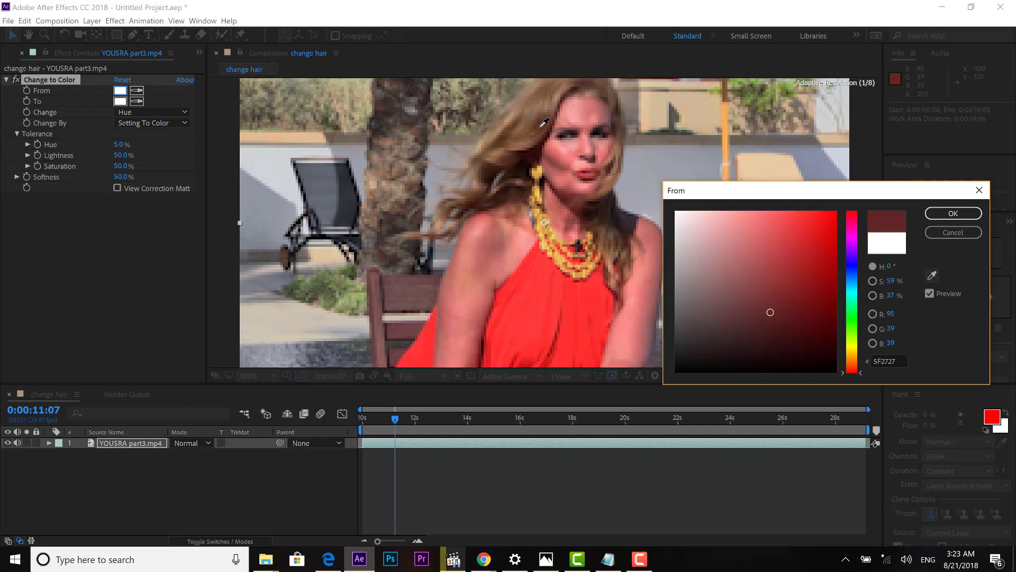
pyautogui.click(544, 123)
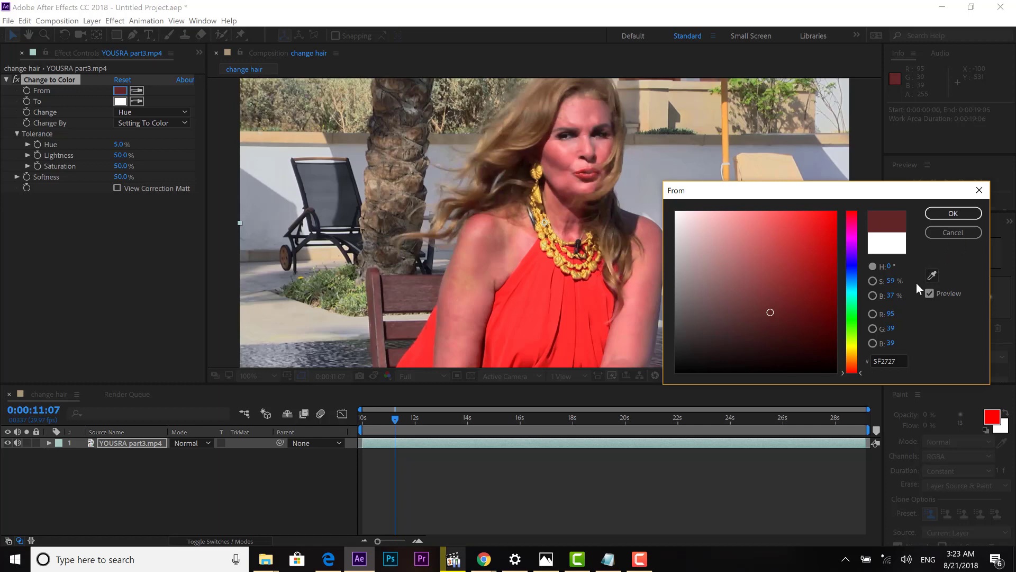
pyautogui.click(932, 275)
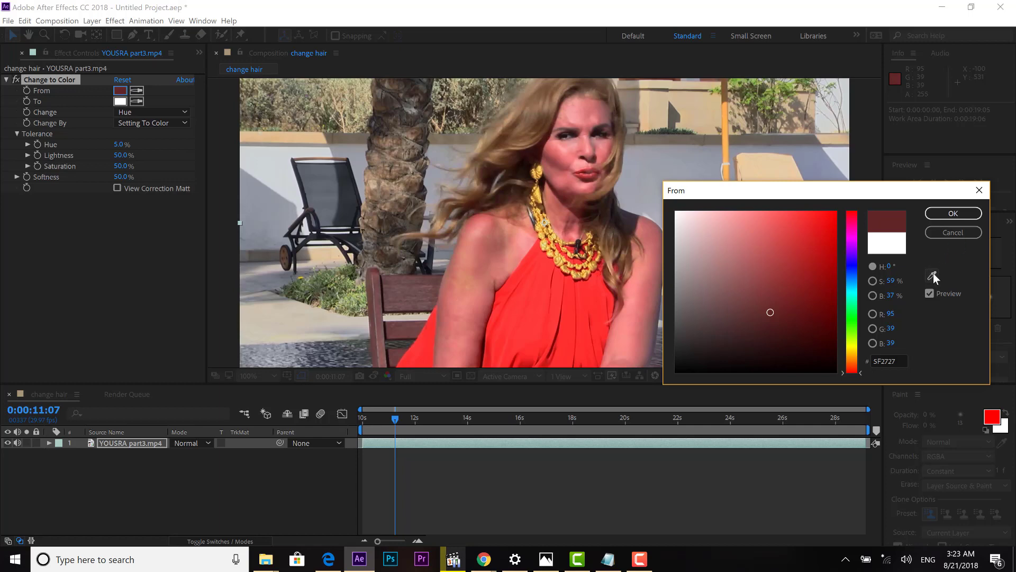
pyautogui.click(541, 115)
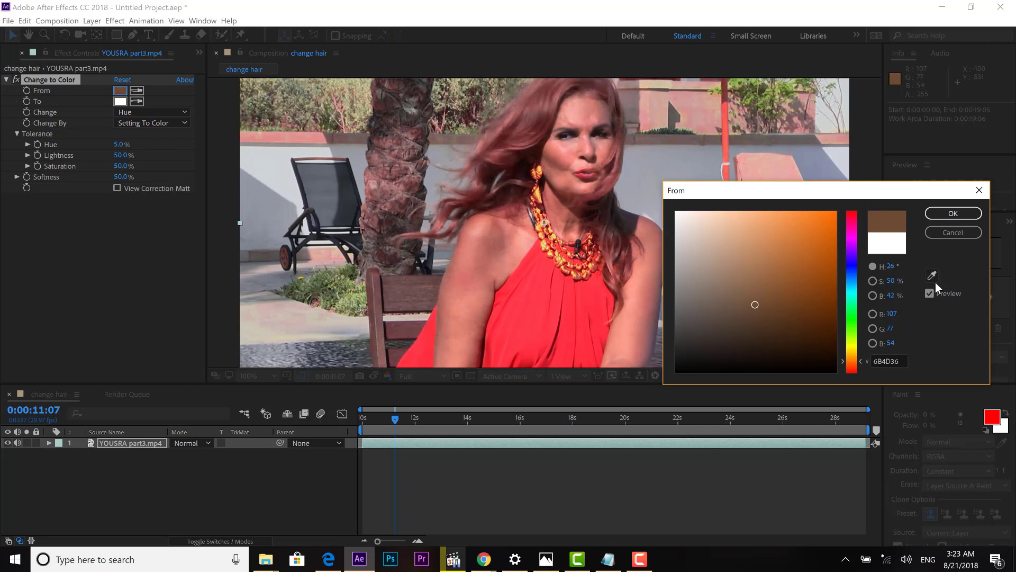
pyautogui.moveTo(887, 189); pyautogui.dragTo(843, 176)
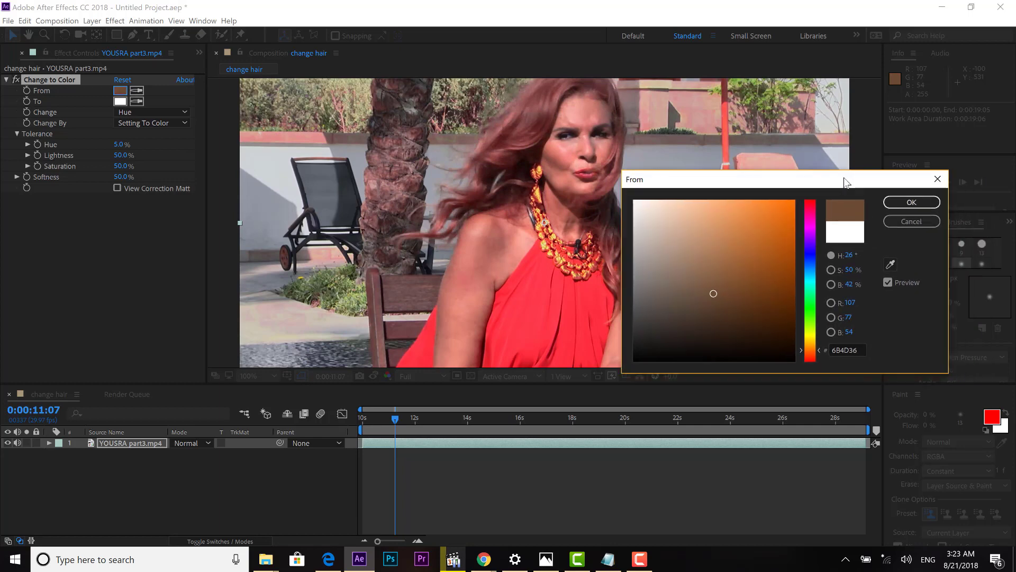
pyautogui.click(900, 201)
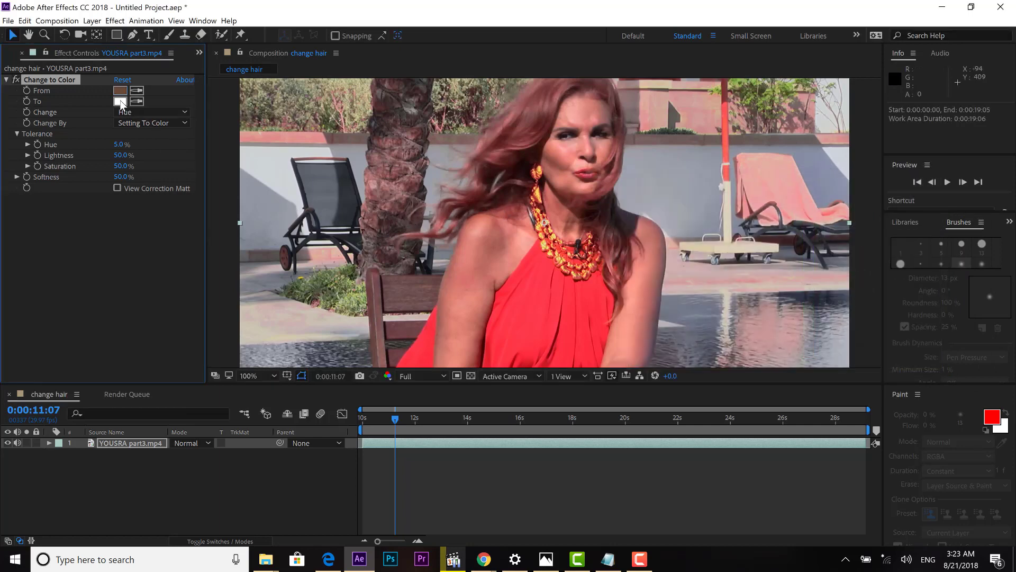
# Set the Change to Color To colour to purple 38275B by pasting the hex value.
pyautogui.click(121, 102)
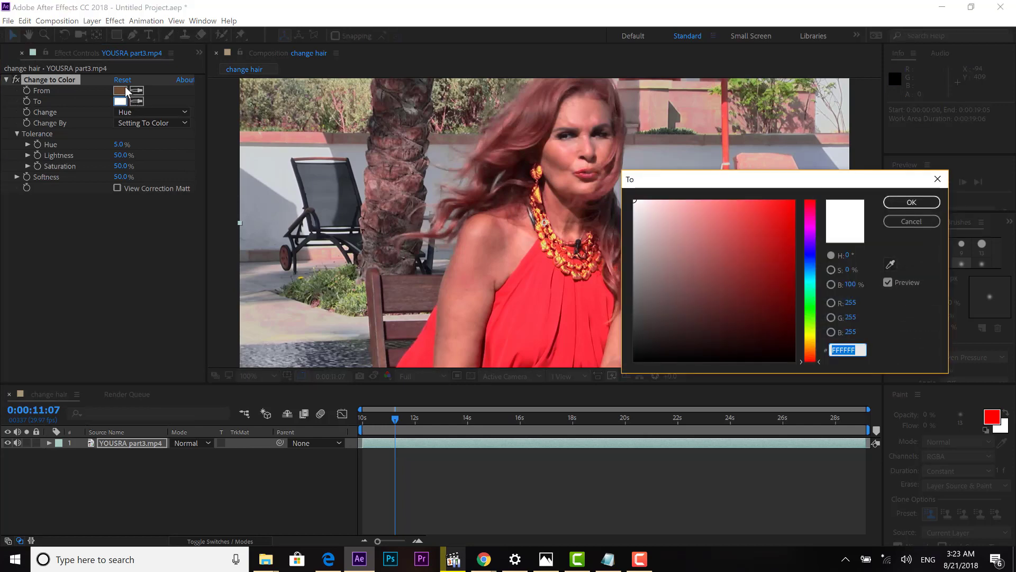
pyautogui.click(893, 265)
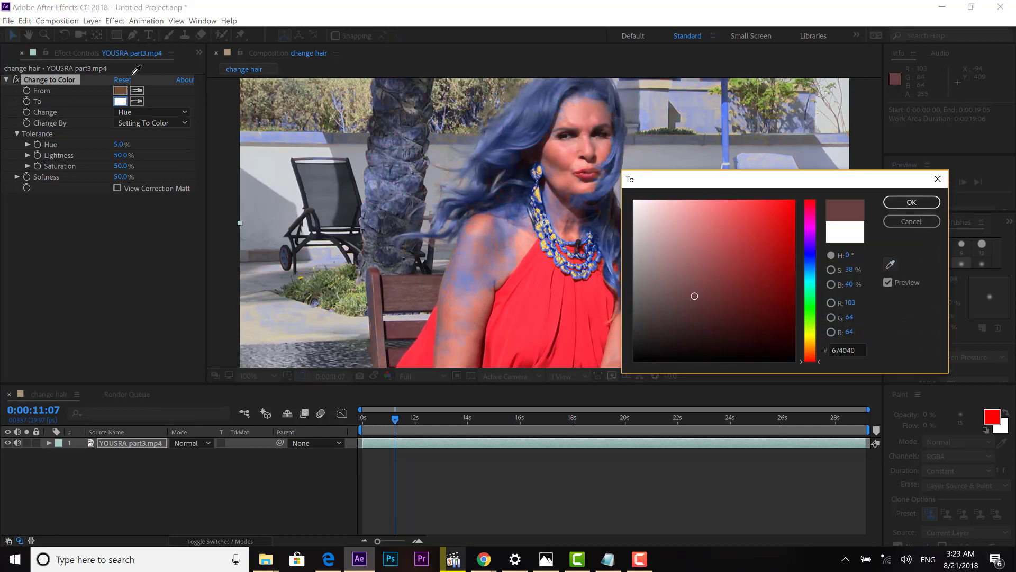
pyautogui.click(125, 88)
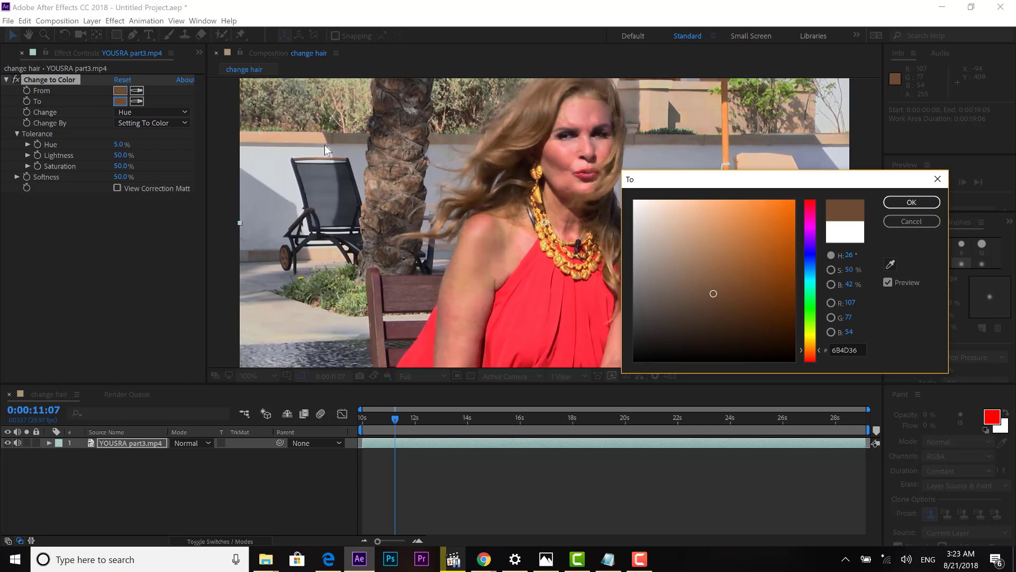
pyautogui.click(907, 204)
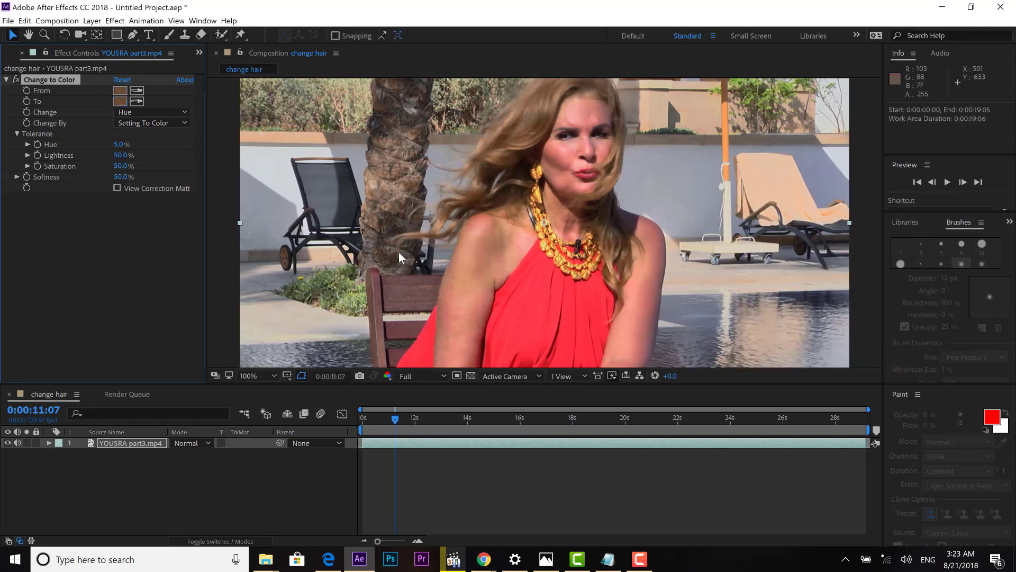
pyautogui.click(121, 100)
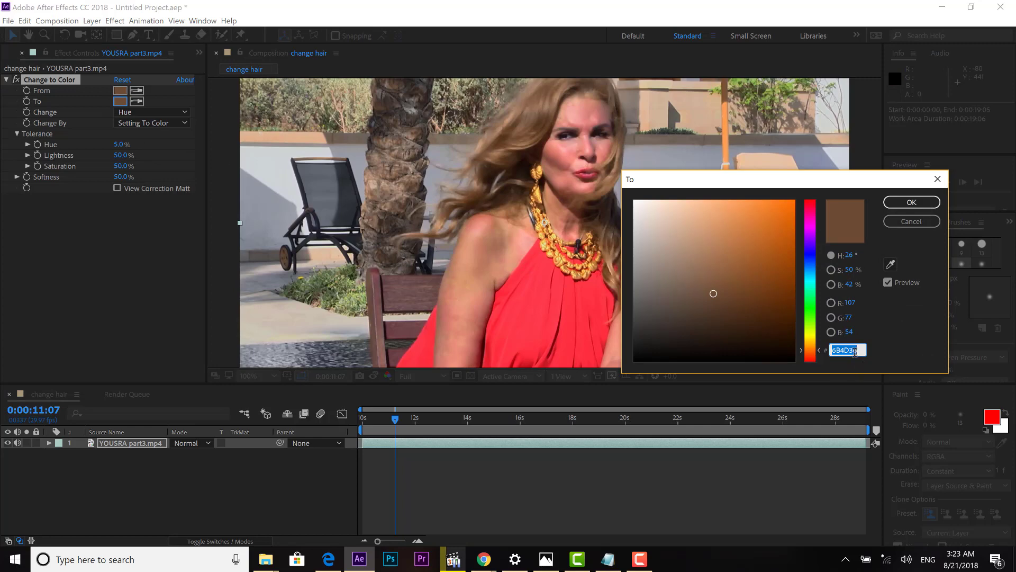
pyautogui.rightClick(853, 351)
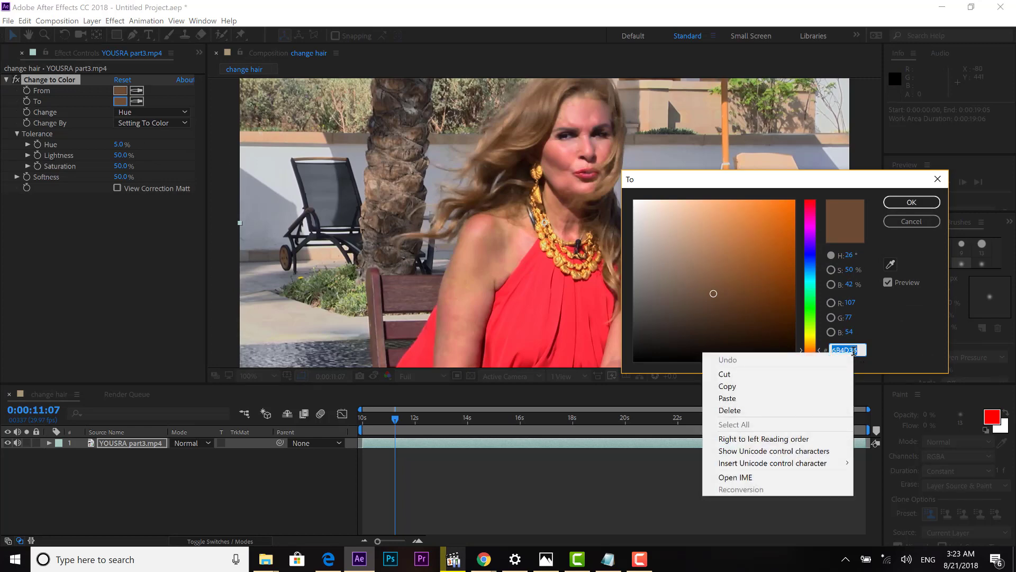
pyautogui.click(807, 395)
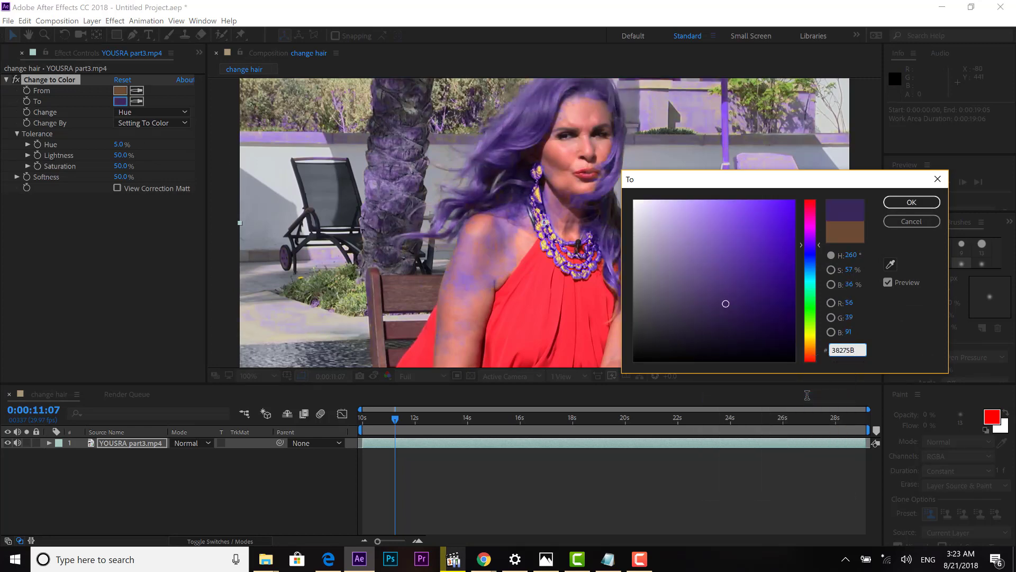
pyautogui.moveTo(811, 186); pyautogui.dragTo(816, 247)
pyautogui.click(918, 265)
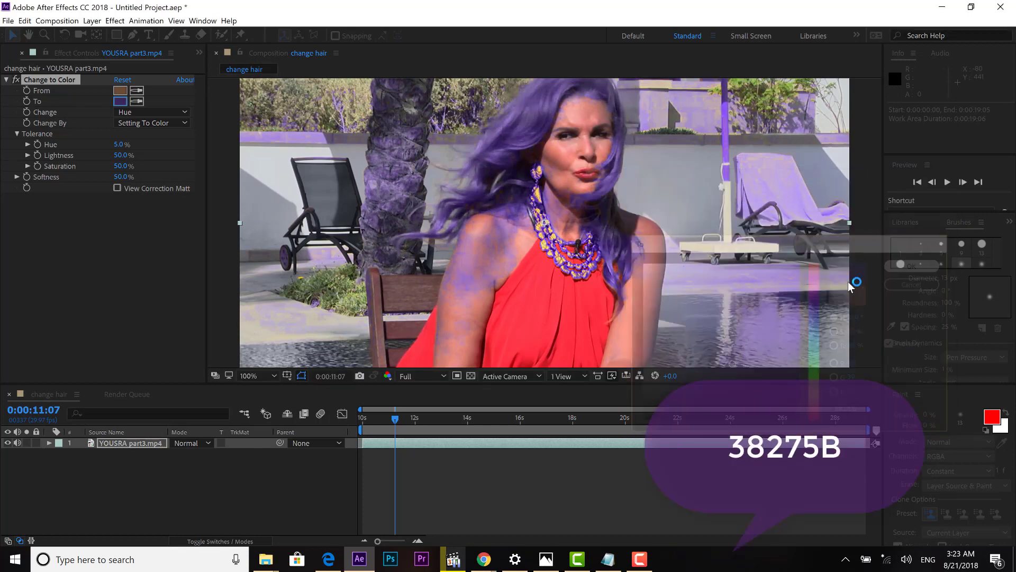
pyautogui.click(258, 374)
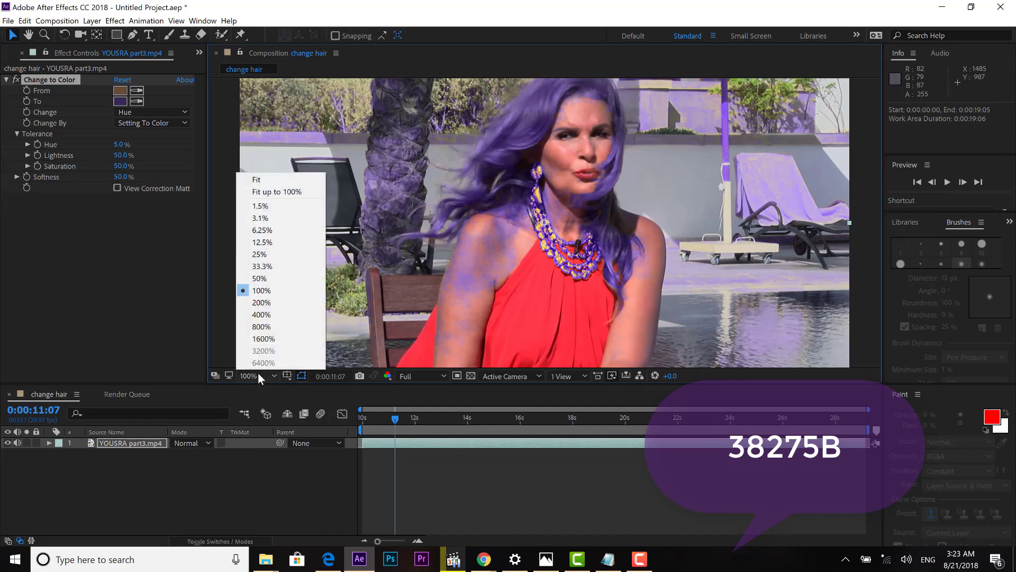
# Fit the viewer up to 100% and lower Hue tolerance to 3.1% and Lightness to 39.9%.
pyautogui.click(260, 191)
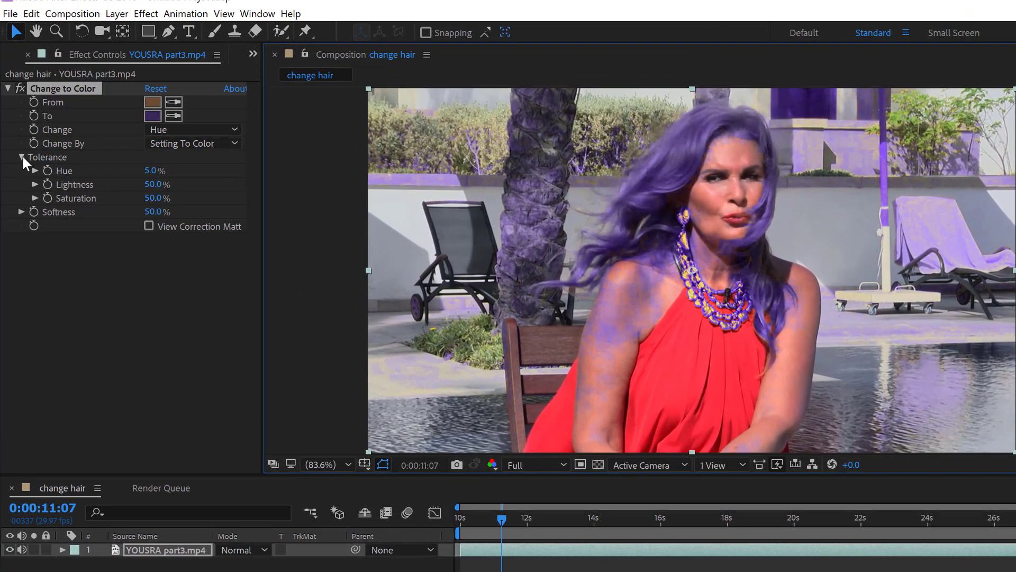
pyautogui.click(22, 157)
pyautogui.click(22, 158)
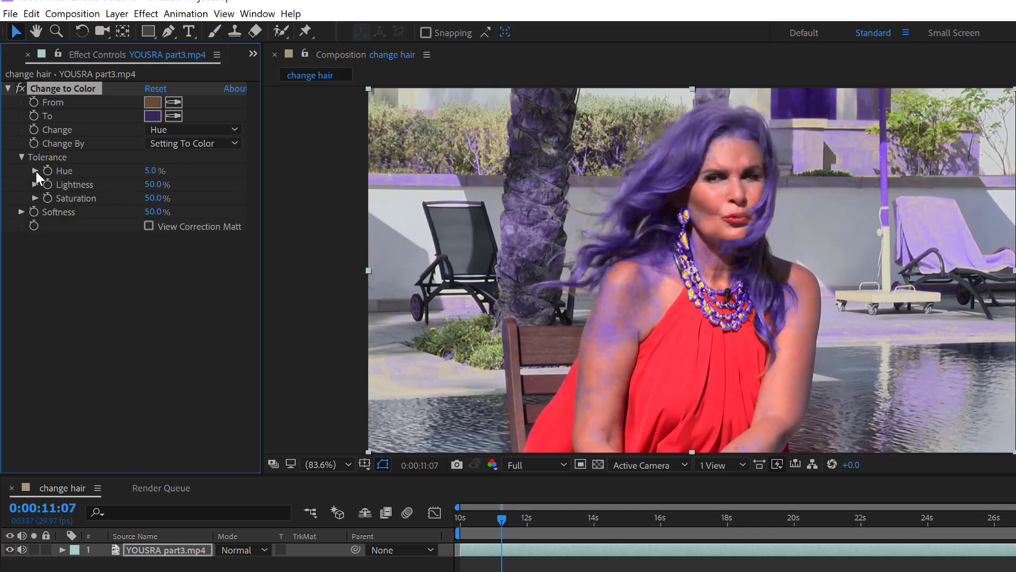
pyautogui.click(35, 170)
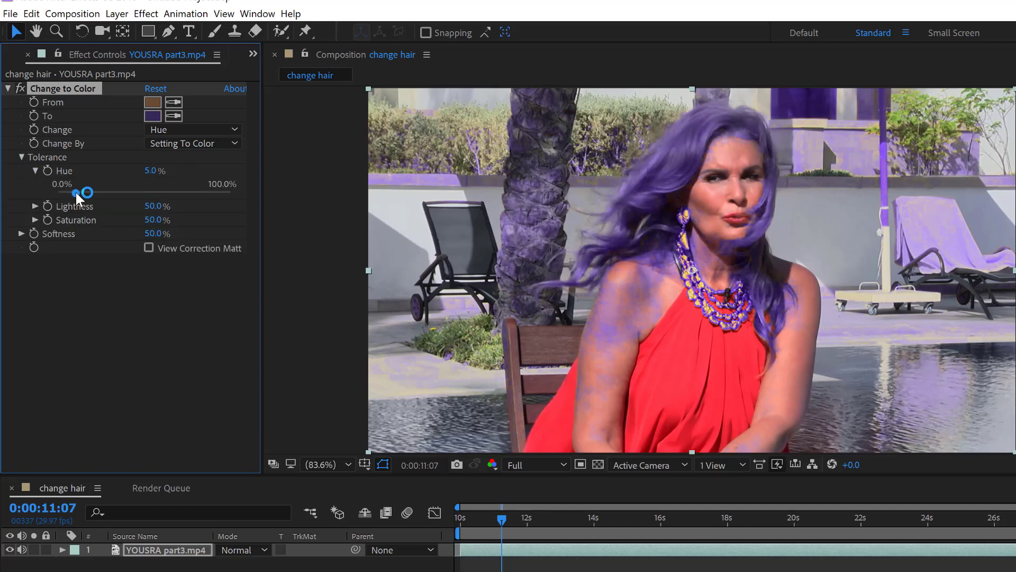
pyautogui.moveTo(75, 191); pyautogui.dragTo(69, 191)
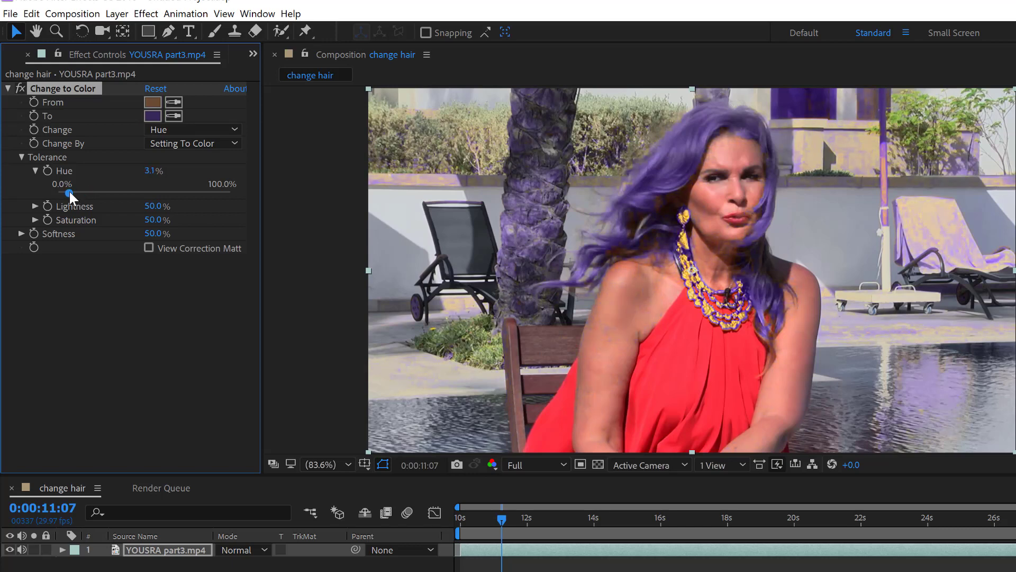
pyautogui.click(35, 206)
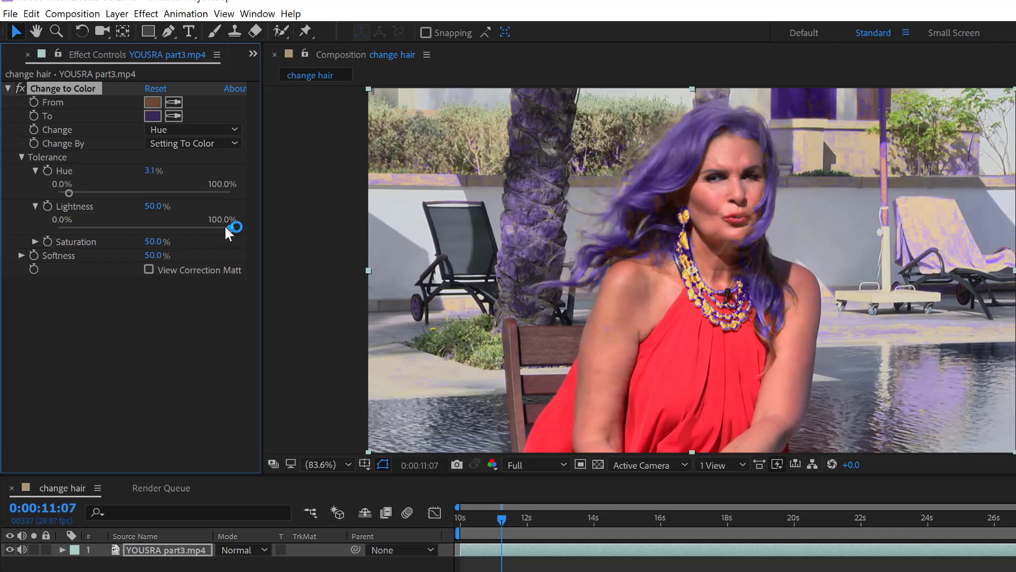
pyautogui.moveTo(232, 228); pyautogui.dragTo(199, 229)
pyautogui.moveTo(198, 229); pyautogui.dragTo(196, 228)
# Lower Saturation tolerance to 9.4% and set Softness to 80%, back in normal view.
pyautogui.click(31, 240)
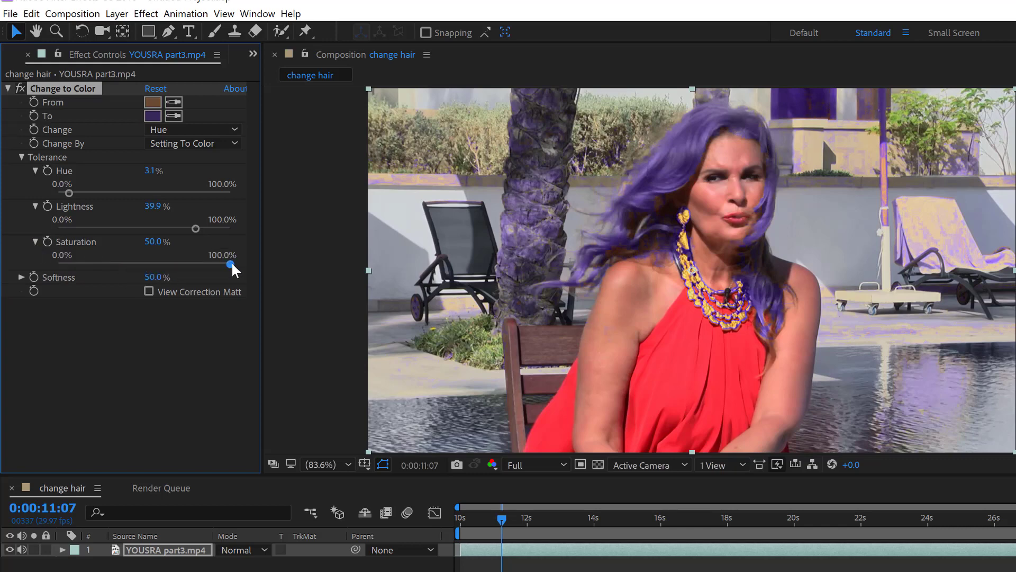
pyautogui.moveTo(230, 263); pyautogui.dragTo(193, 263)
pyautogui.moveTo(151, 264); pyautogui.dragTo(90, 264)
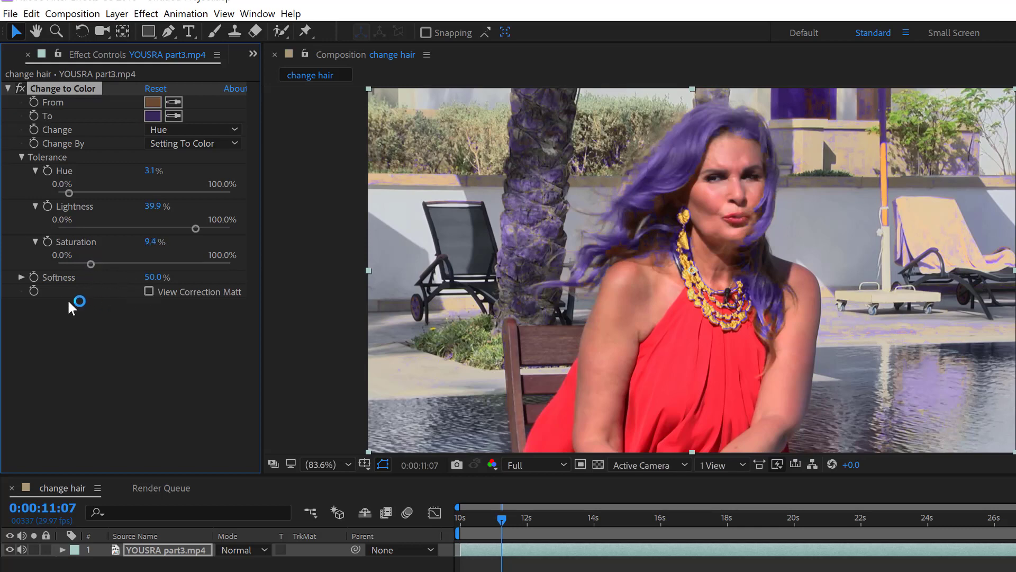
pyautogui.click(21, 277)
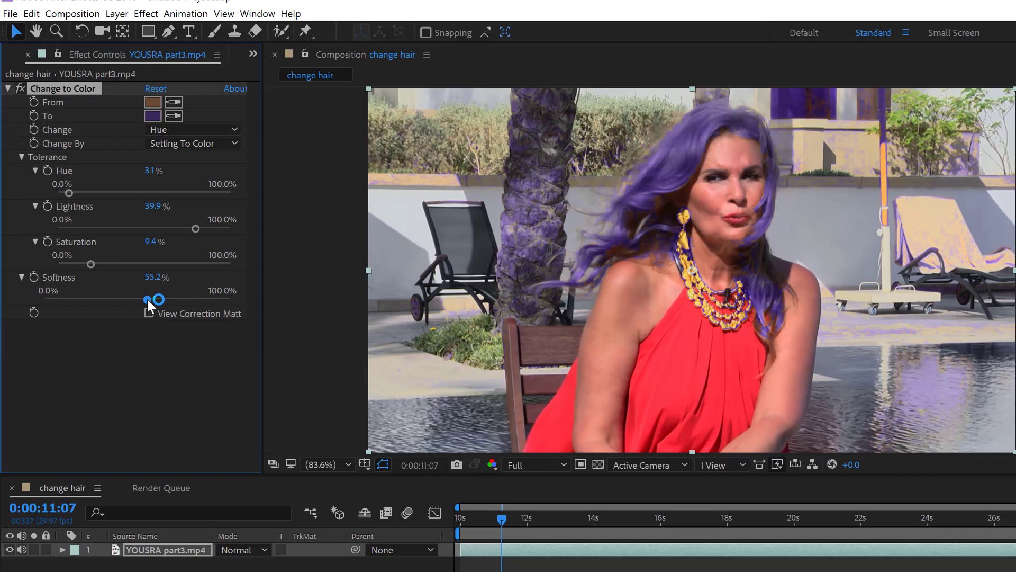
pyautogui.moveTo(147, 298); pyautogui.dragTo(99, 296)
pyautogui.moveTo(155, 299)
pyautogui.mouseDown()
pyautogui.moveTo(70, 300)
pyautogui.moveTo(157, 300)
pyautogui.mouseUp()
pyautogui.moveTo(184, 301); pyautogui.dragTo(190, 302)
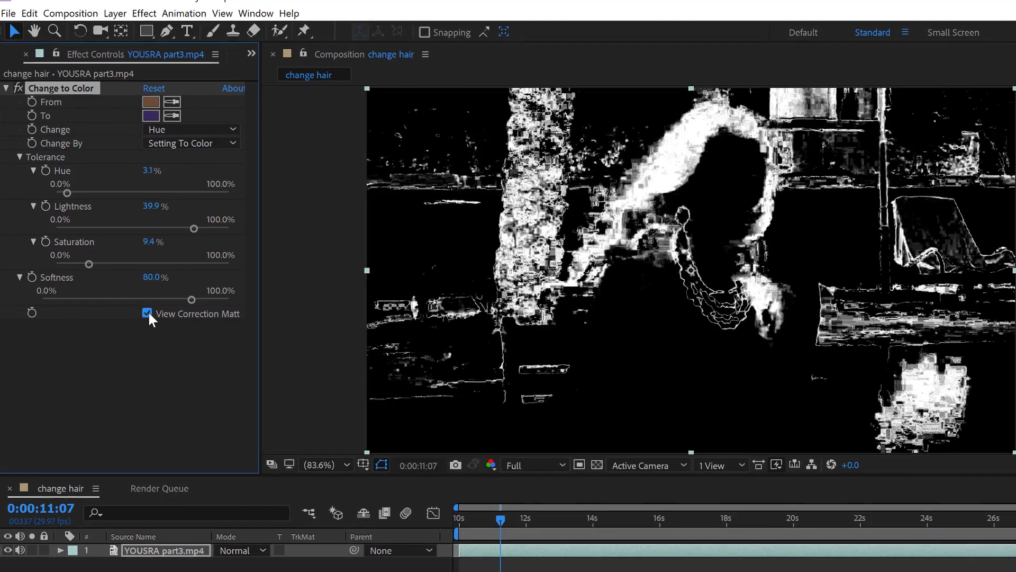
pyautogui.click(149, 313)
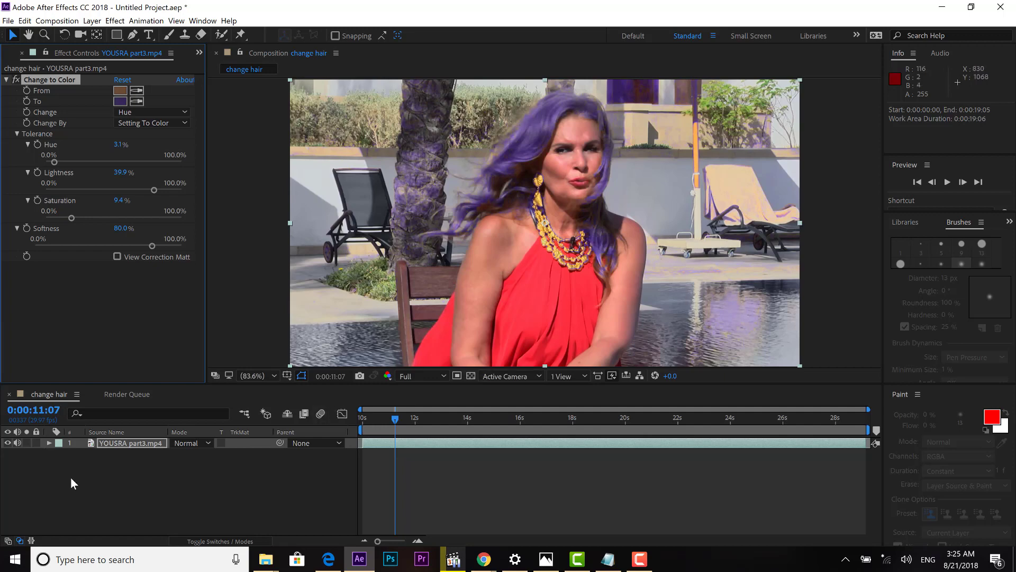
# Select the YOUSRA part3.mp4 layer and duplicate it with Edit > Duplicate.
pyautogui.click(129, 443)
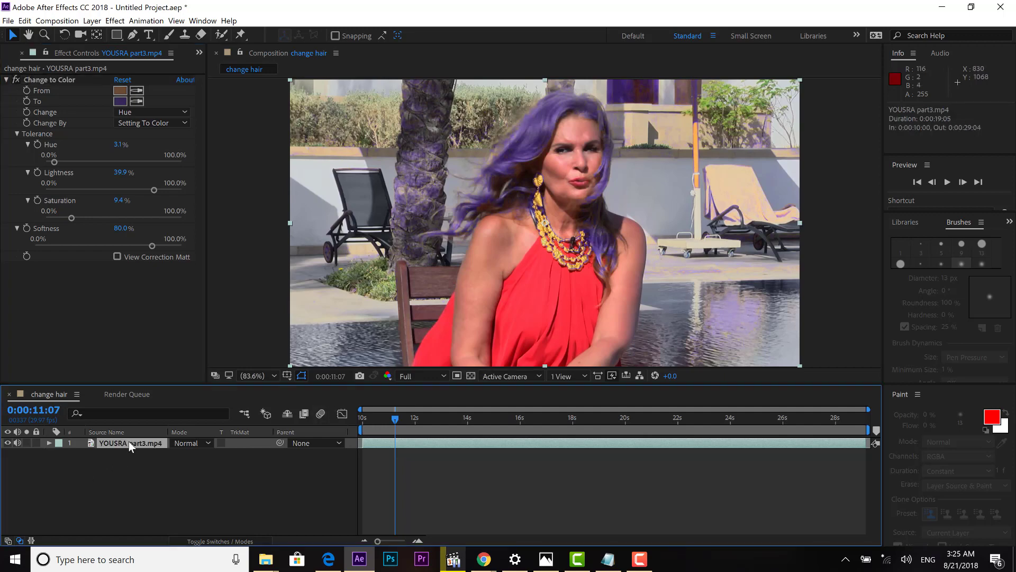
pyautogui.click(25, 21)
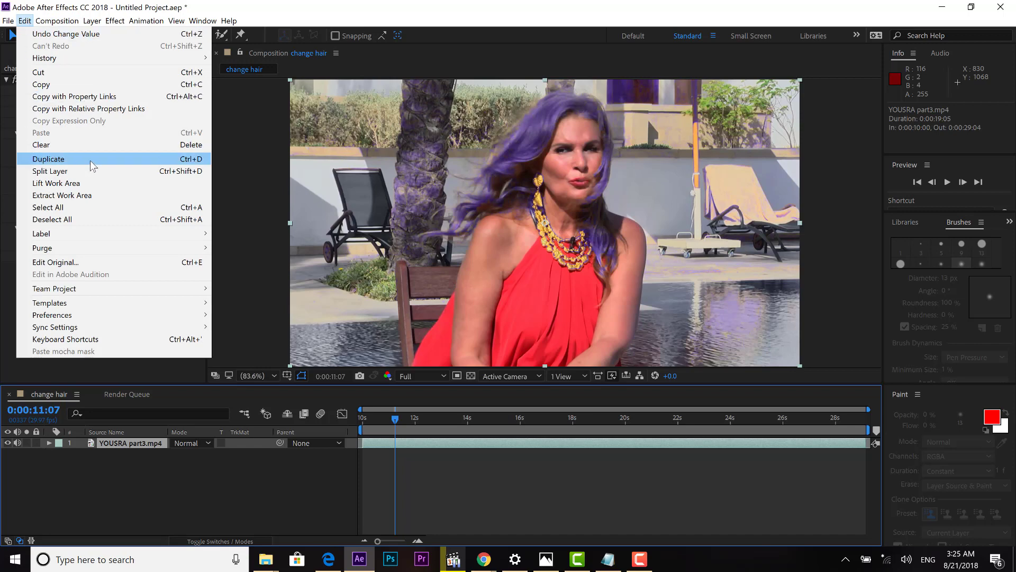
pyautogui.click(97, 162)
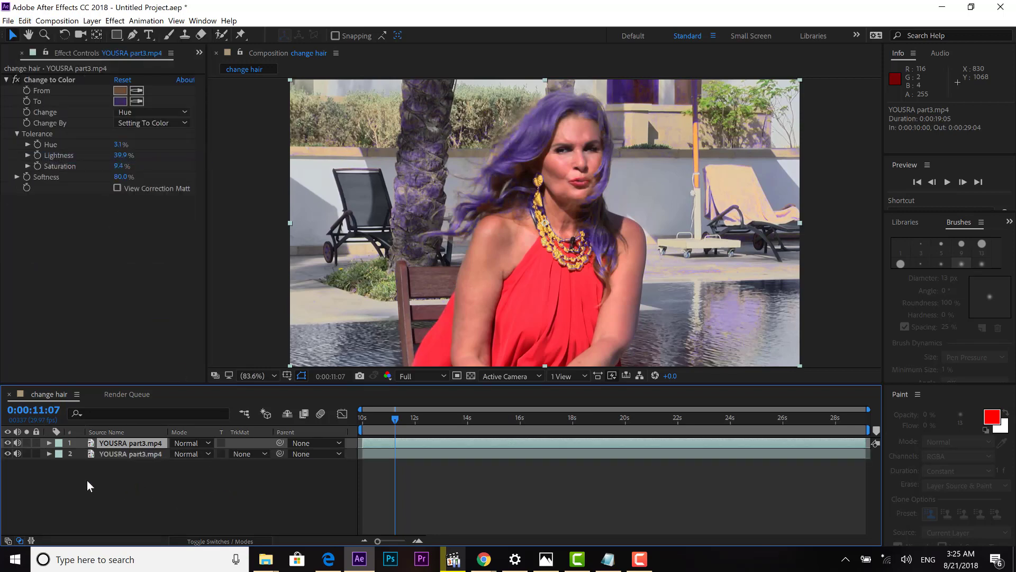
# Turn off layer 2's video and enlarge the composition viewer.
pyautogui.click(8, 455)
pyautogui.moveTo(450, 384); pyautogui.dragTo(449, 436)
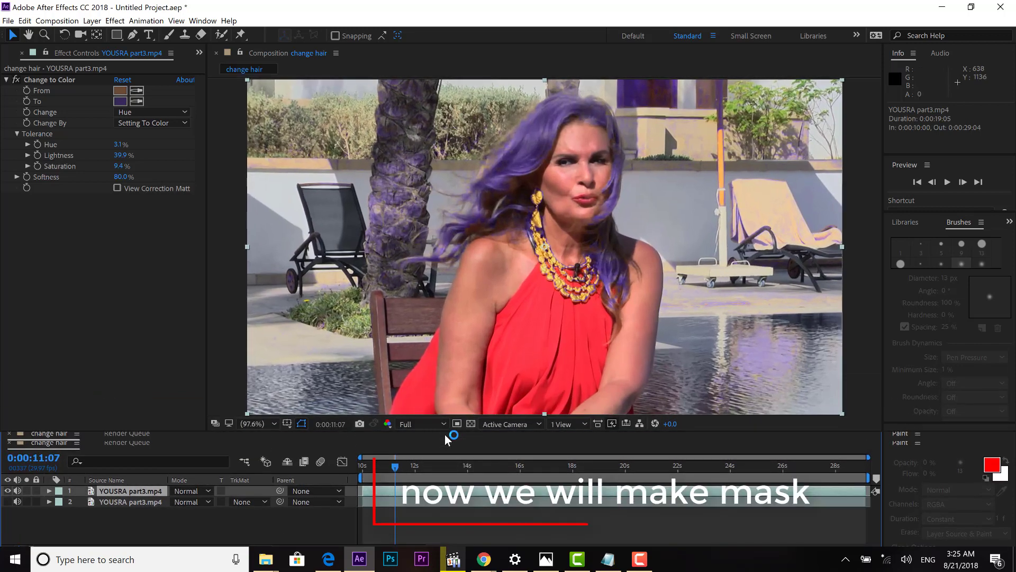
pyautogui.scroll(-1, 585, 340)
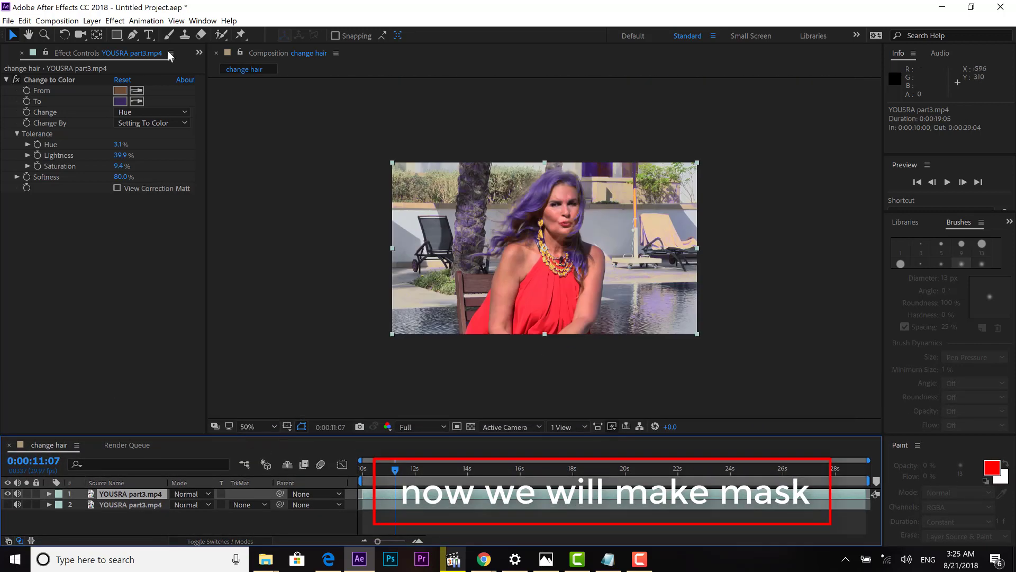
# With the Pen tool, start Mask 1 above the woman and trace down her left side.
pyautogui.click(132, 36)
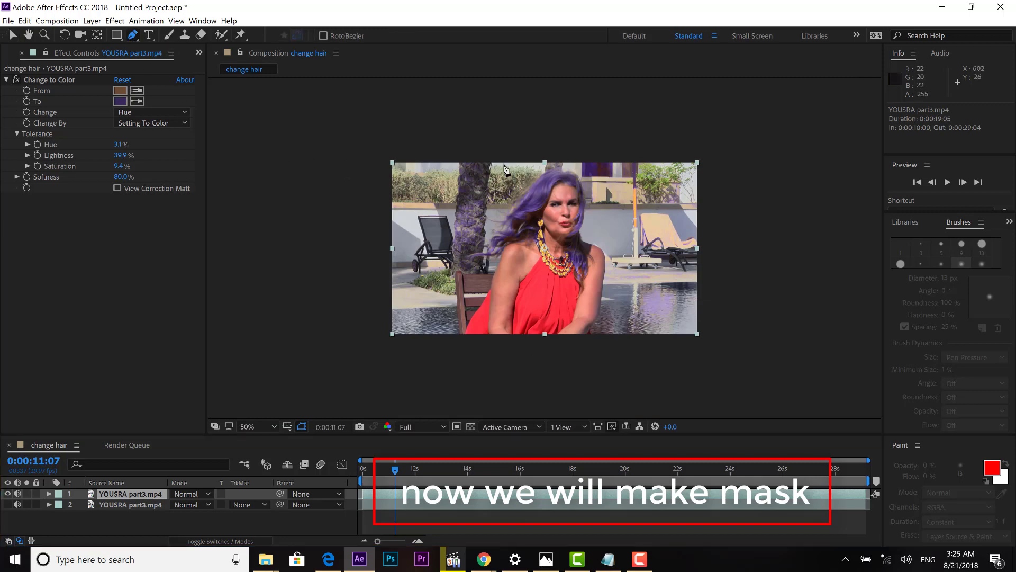
pyautogui.click(559, 154)
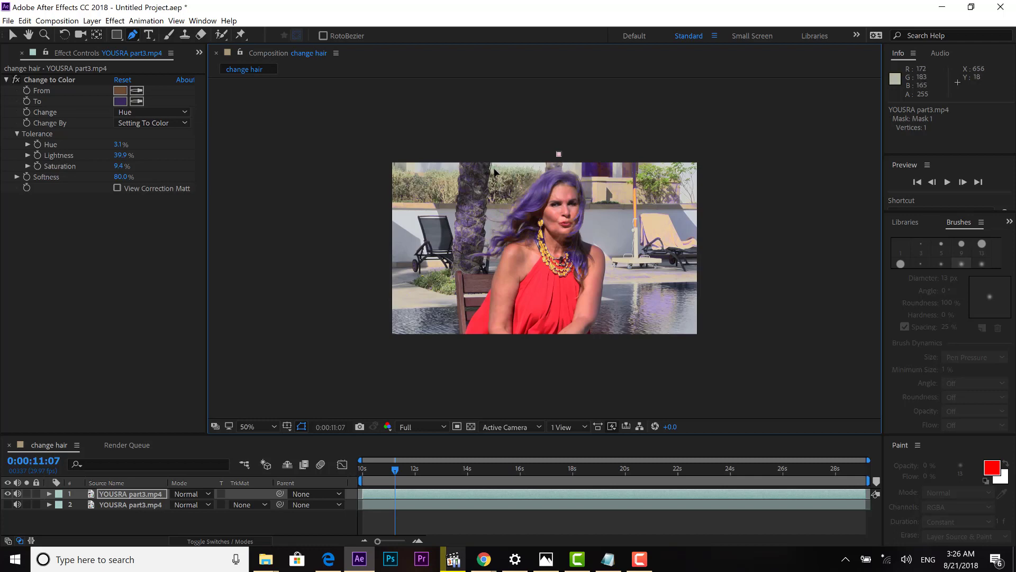
pyautogui.moveTo(501, 157); pyautogui.dragTo(495, 178)
pyautogui.scroll(2, 492, 197)
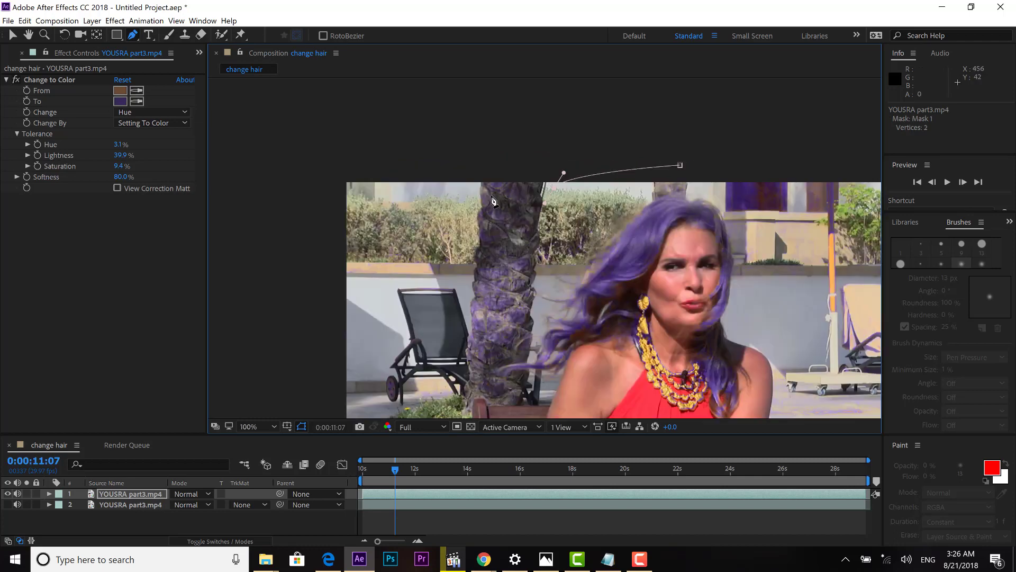
pyautogui.moveTo(546, 239); pyautogui.dragTo(545, 285)
pyautogui.click(537, 309)
pyautogui.click(535, 316)
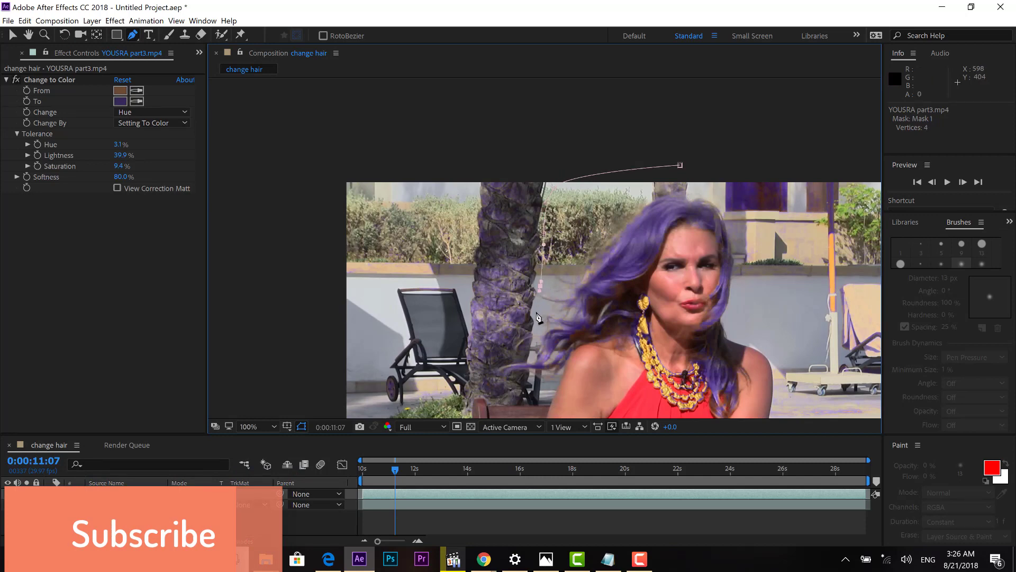
pyautogui.click(530, 357)
pyautogui.press('h')
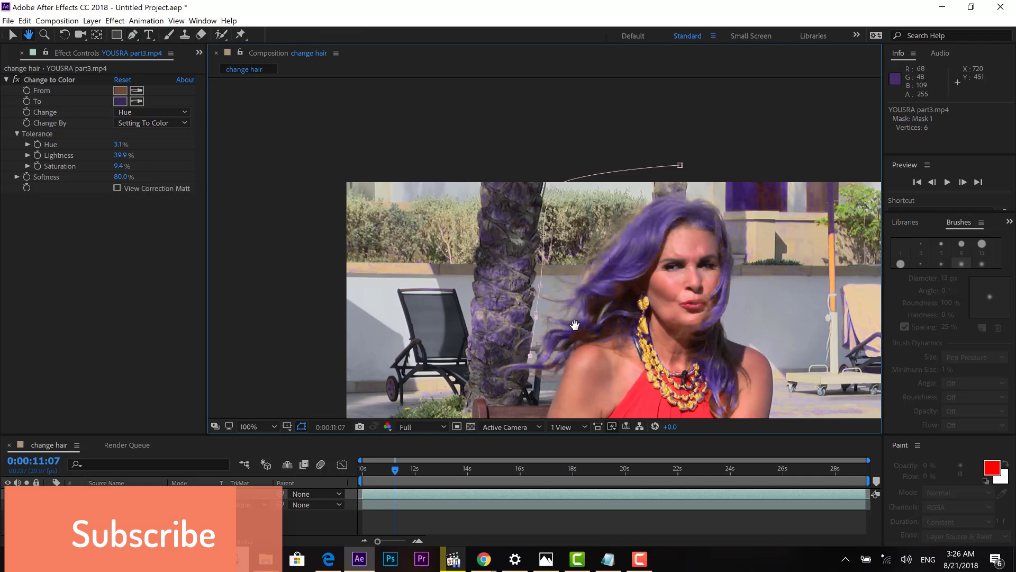
pyautogui.moveTo(575, 324); pyautogui.dragTo(567, 217)
pyautogui.press('g')
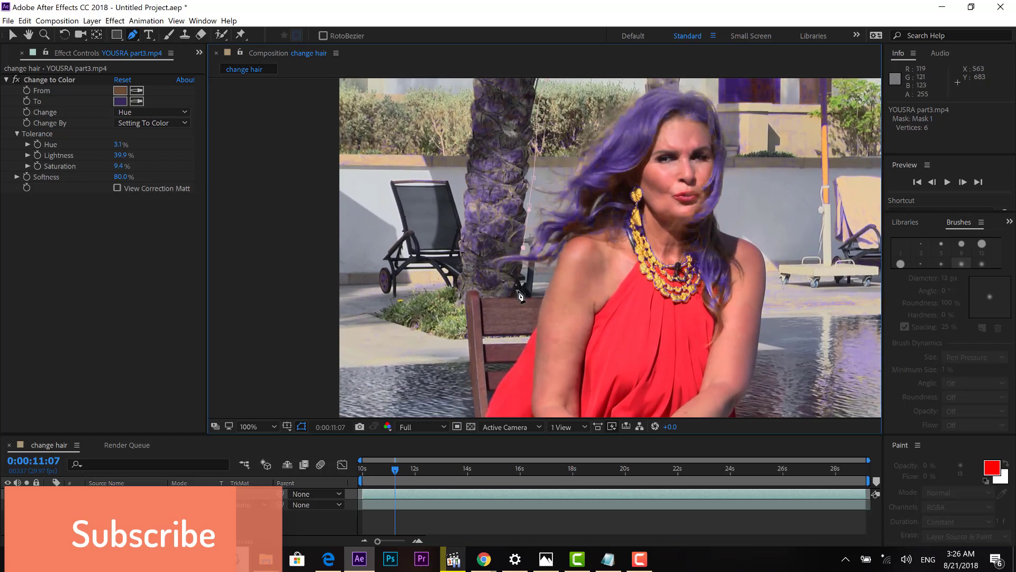
# Continue the mask points along the chair back and out past the frame's left edge.
pyautogui.click(518, 291)
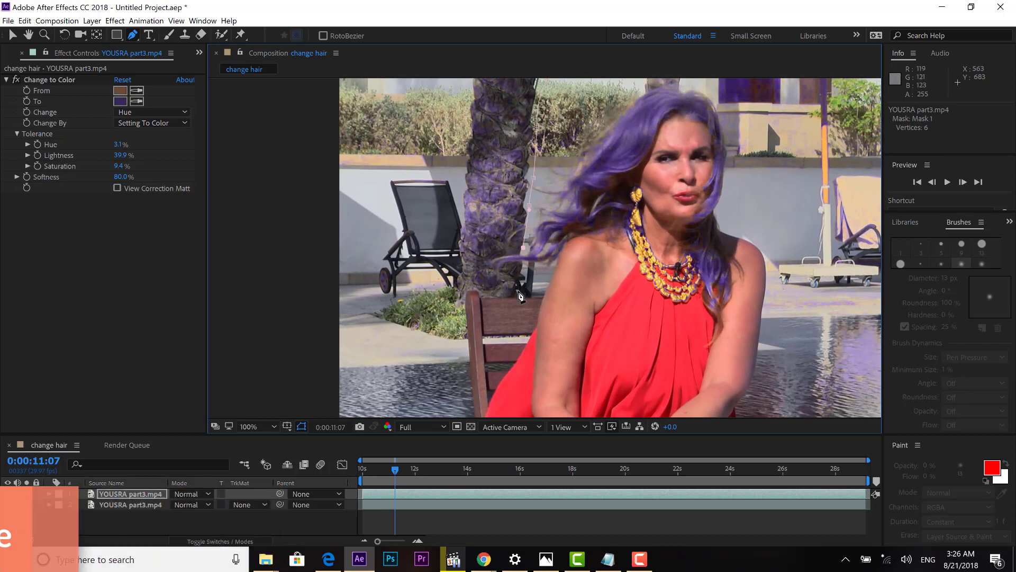
pyautogui.click(487, 294)
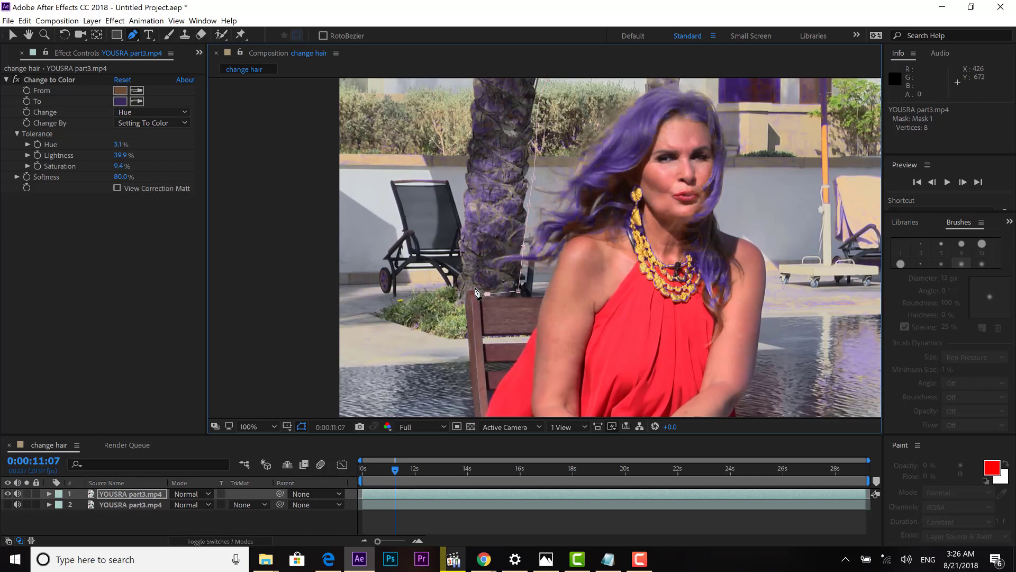
pyautogui.click(472, 287)
pyautogui.click(458, 301)
pyautogui.click(464, 374)
pyautogui.moveTo(526, 356); pyautogui.dragTo(496, 236)
pyautogui.click(437, 302)
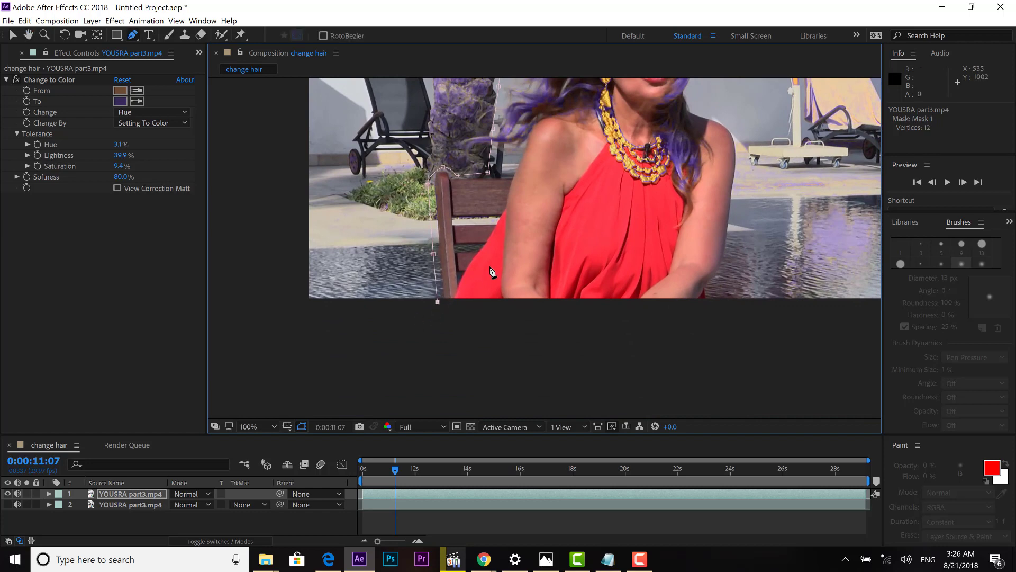
pyautogui.click(277, 306)
pyautogui.moveTo(576, 215); pyautogui.dragTo(548, 345)
pyautogui.moveTo(250, 63); pyautogui.dragTo(257, 122)
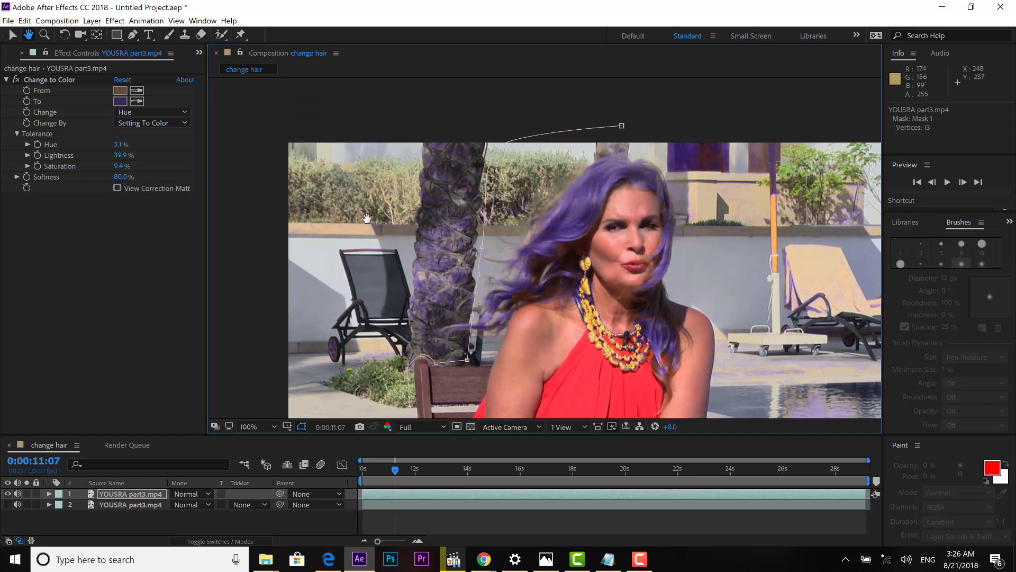
# Extend the mask outline past the frame's upper left, top, right, lower right and bottom edges.
pyautogui.click(256, 117)
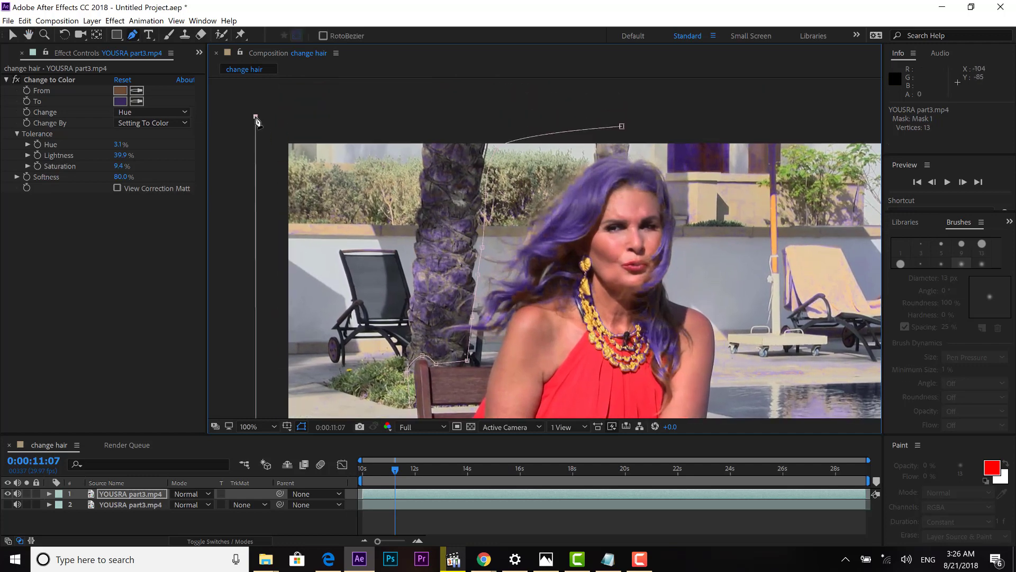
pyautogui.click(623, 85)
pyautogui.press('space')
pyautogui.moveTo(762, 169); pyautogui.dragTo(539, 140)
pyautogui.click(748, 126)
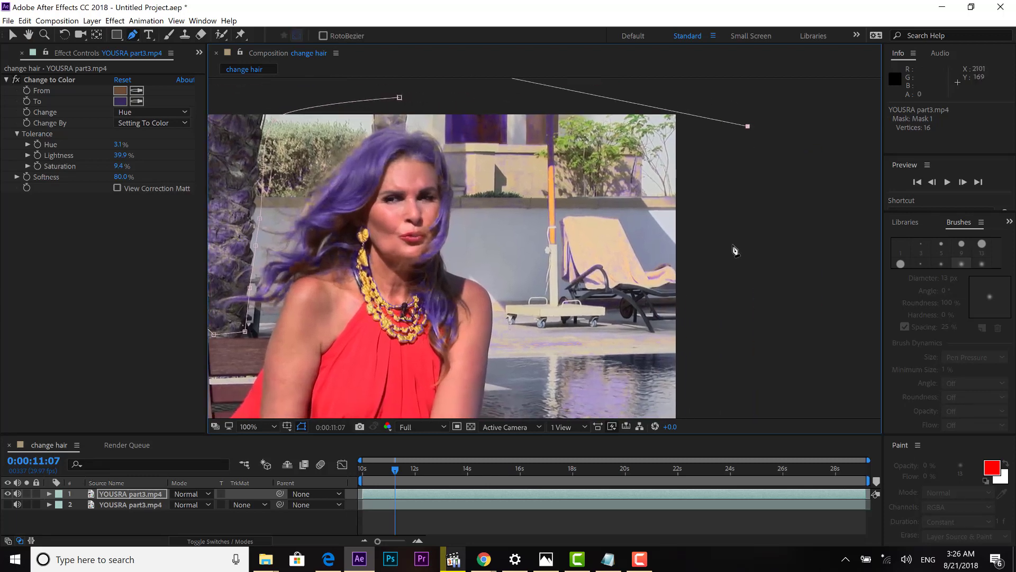
pyautogui.press('space')
pyautogui.moveTo(733, 270); pyautogui.dragTo(737, 173)
pyautogui.click(764, 349)
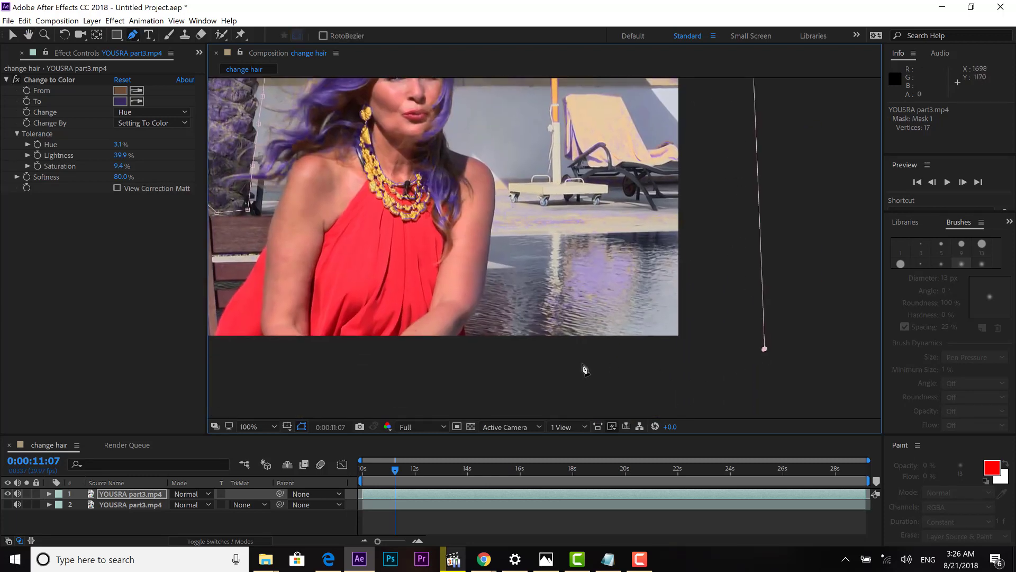
pyautogui.moveTo(583, 364); pyautogui.dragTo(556, 364)
pyautogui.moveTo(453, 363); pyautogui.dragTo(455, 355)
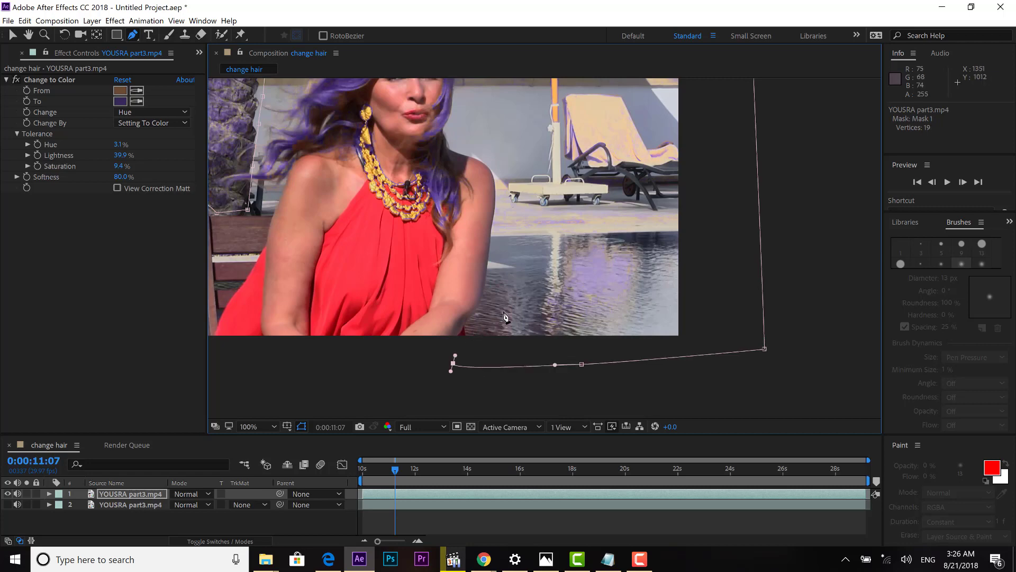
# Trace the mask up along the figure's edge beside her arm to the umbrella pole.
pyautogui.moveTo(542, 299); pyautogui.dragTo(555, 285)
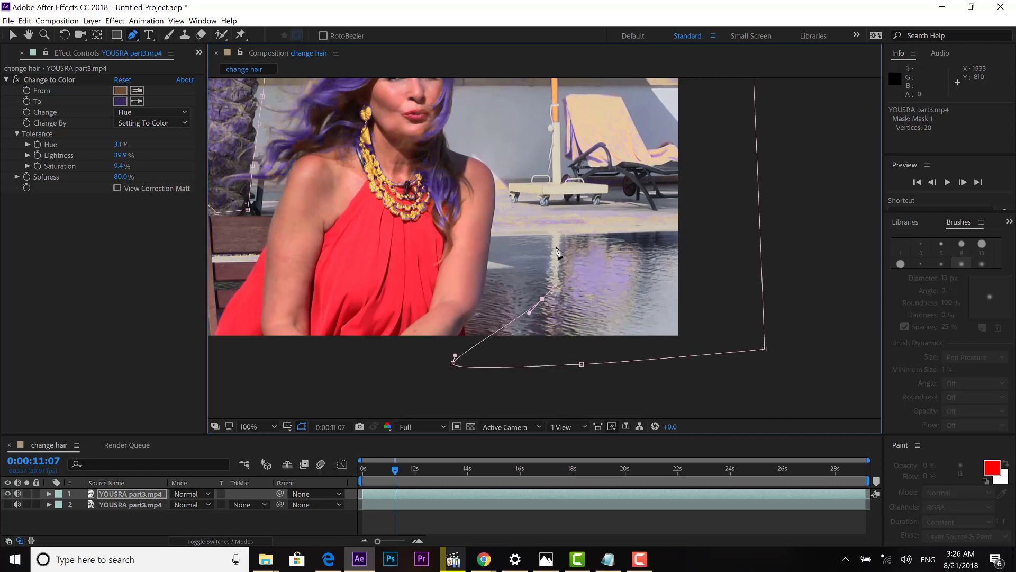
pyautogui.moveTo(538, 217); pyautogui.dragTo(572, 296)
pyautogui.click(511, 204)
pyautogui.click(507, 174)
pyautogui.press('space')
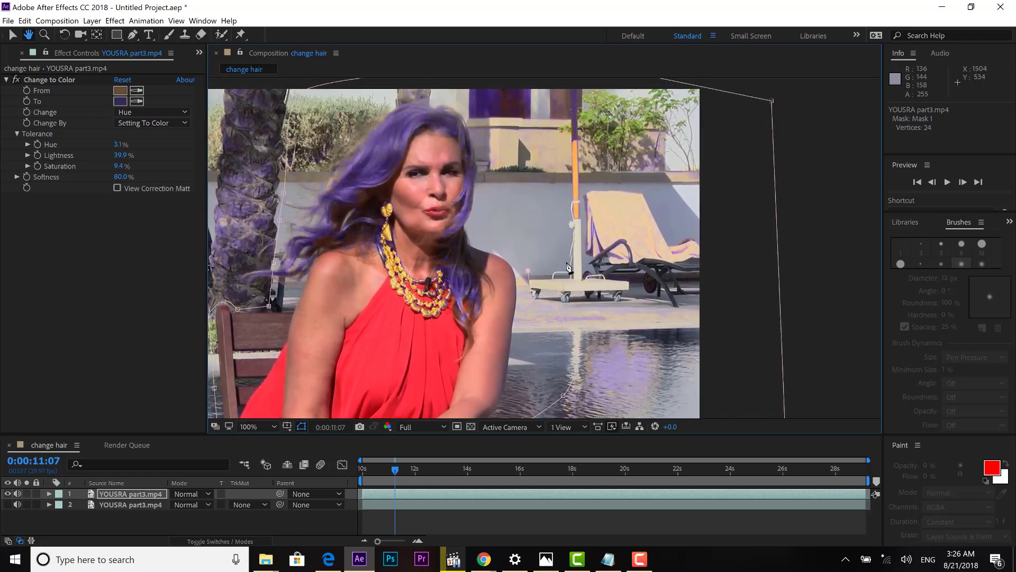
pyautogui.click(564, 259)
pyautogui.click(561, 156)
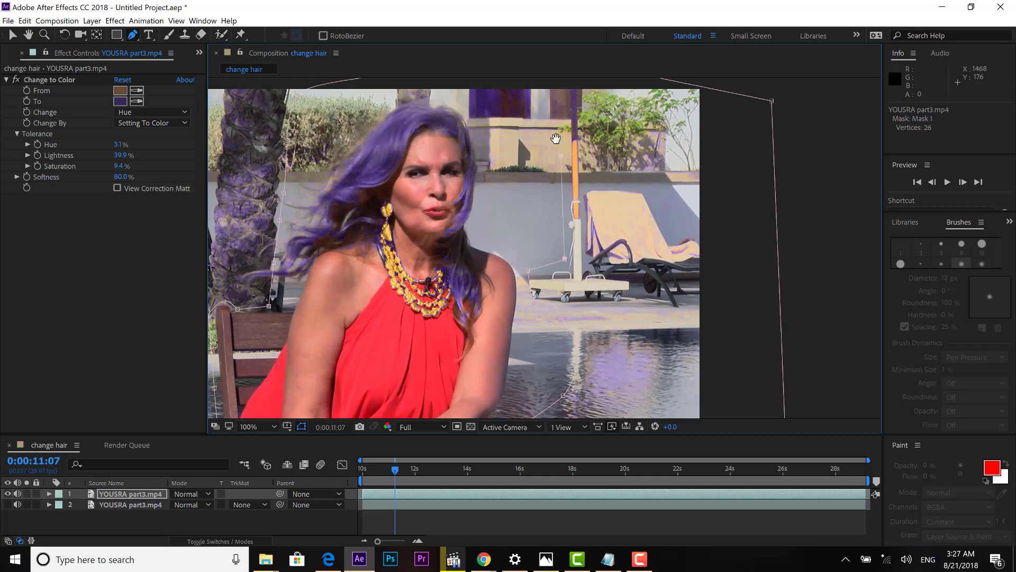
# Carry the mask over her head past the palm trunk, close it at the first point, and zoom to 50%.
pyautogui.press('space')
pyautogui.moveTo(530, 127); pyautogui.dragTo(579, 239)
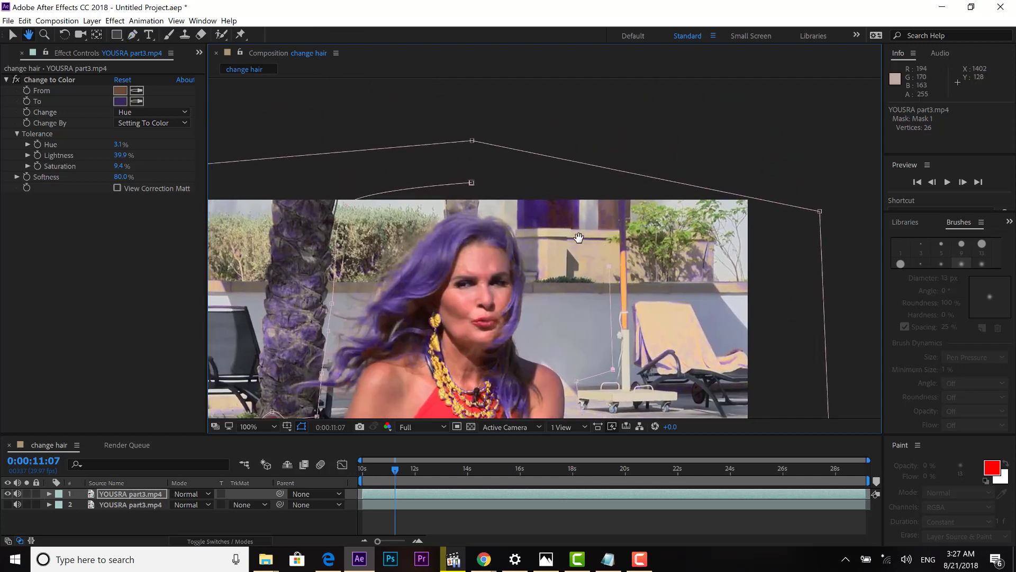
pyautogui.click(608, 239)
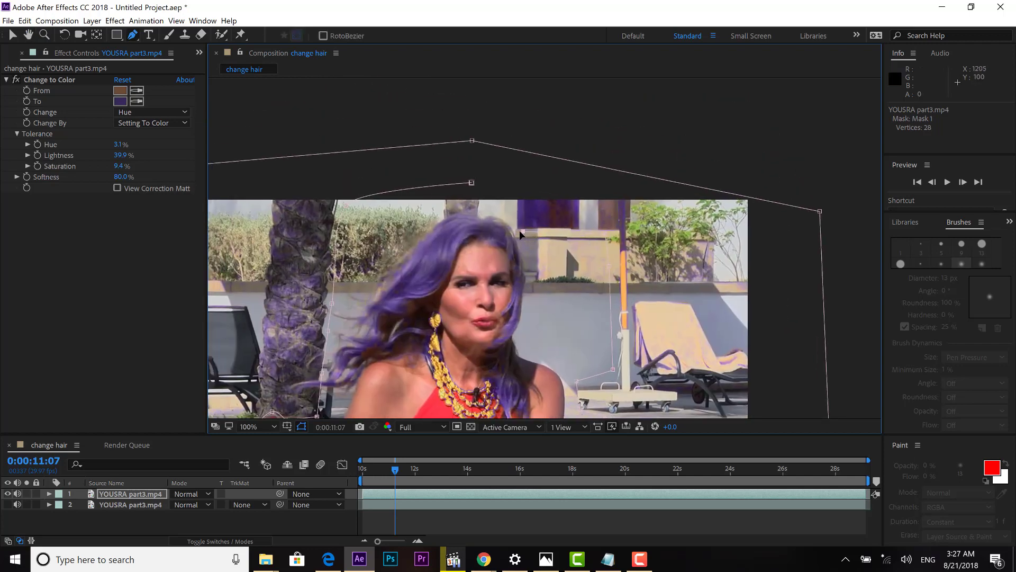
pyautogui.click(522, 231)
pyautogui.click(512, 200)
pyautogui.click(488, 183)
pyautogui.click(472, 183)
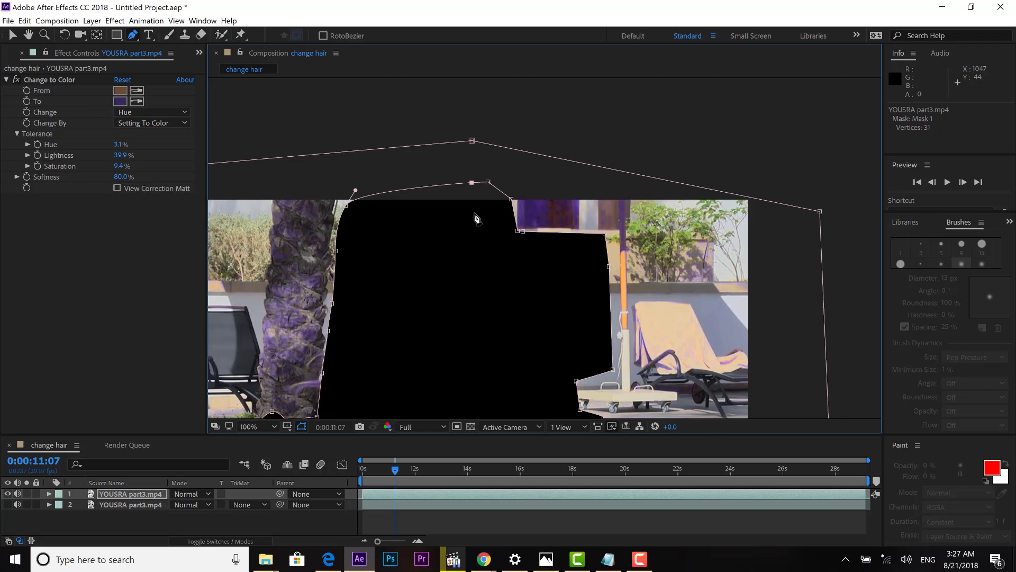
pyautogui.press(',')
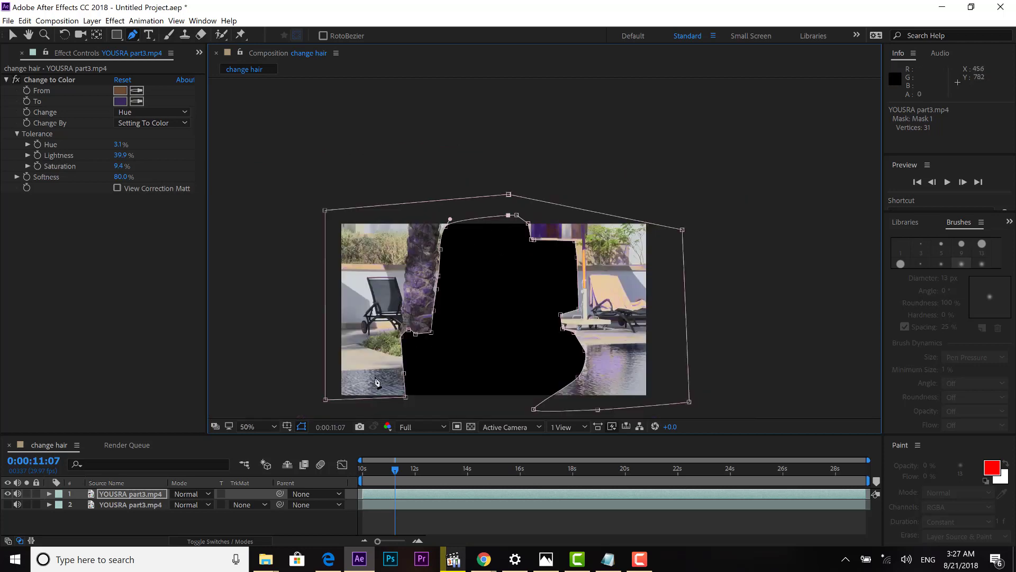
# Turn on Inverted for Mask 1 on the top layer, then collapse that layer's properties.
pyautogui.click(50, 494)
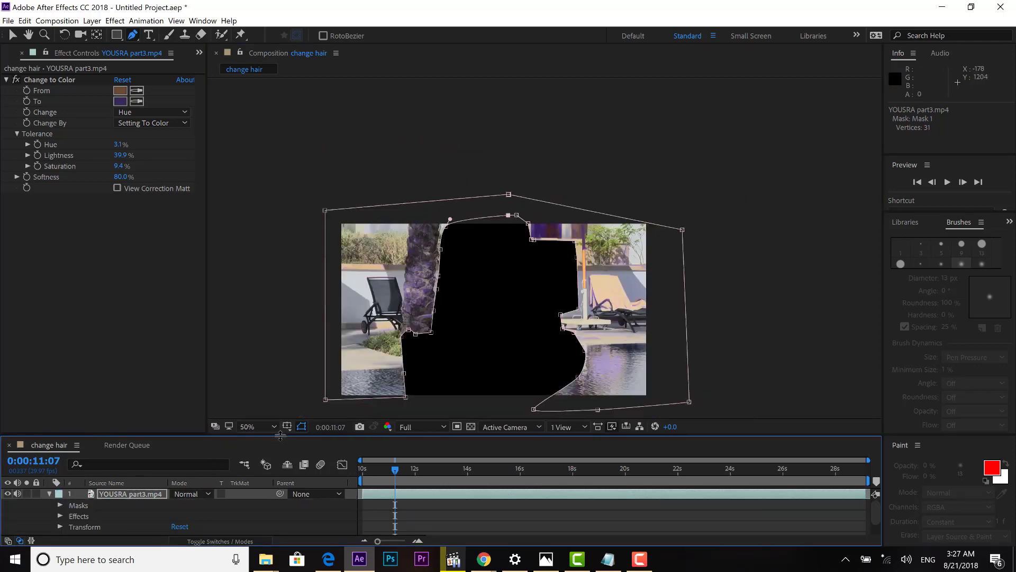
pyautogui.moveTo(281, 435); pyautogui.dragTo(283, 401)
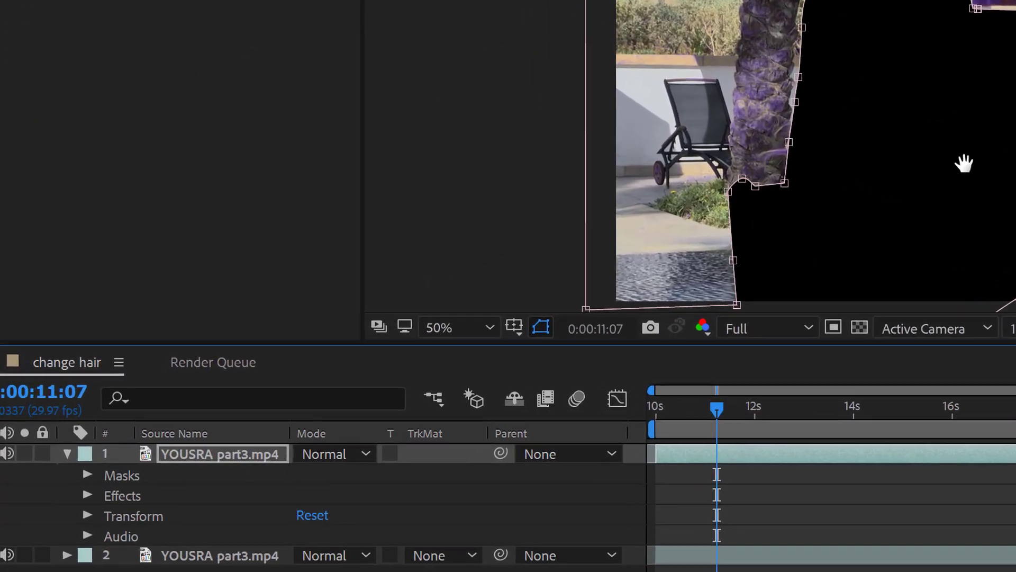
pyautogui.moveTo(526, 309); pyautogui.dragTo(535, 228)
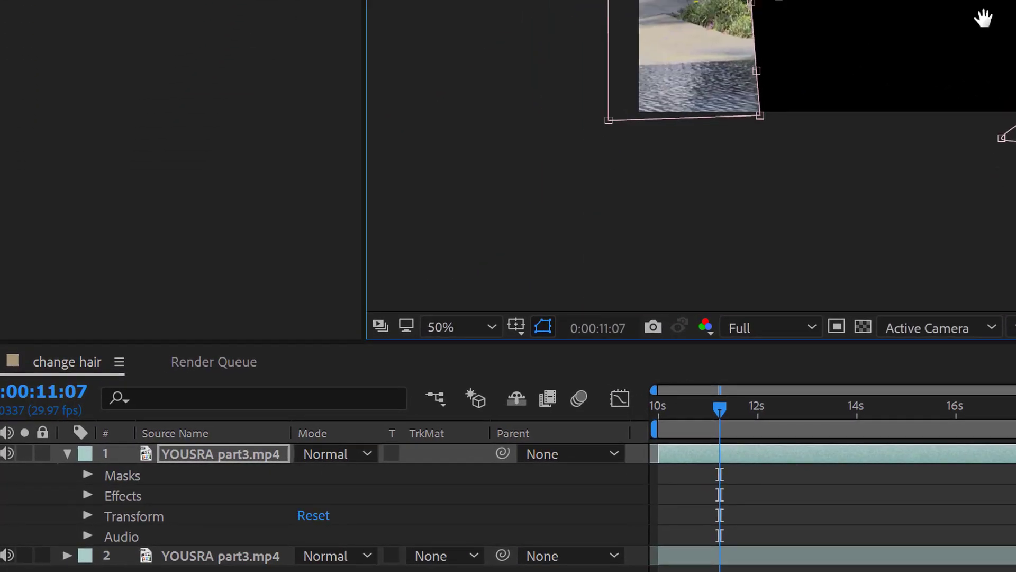
pyautogui.moveTo(984, 18); pyautogui.dragTo(985, 30)
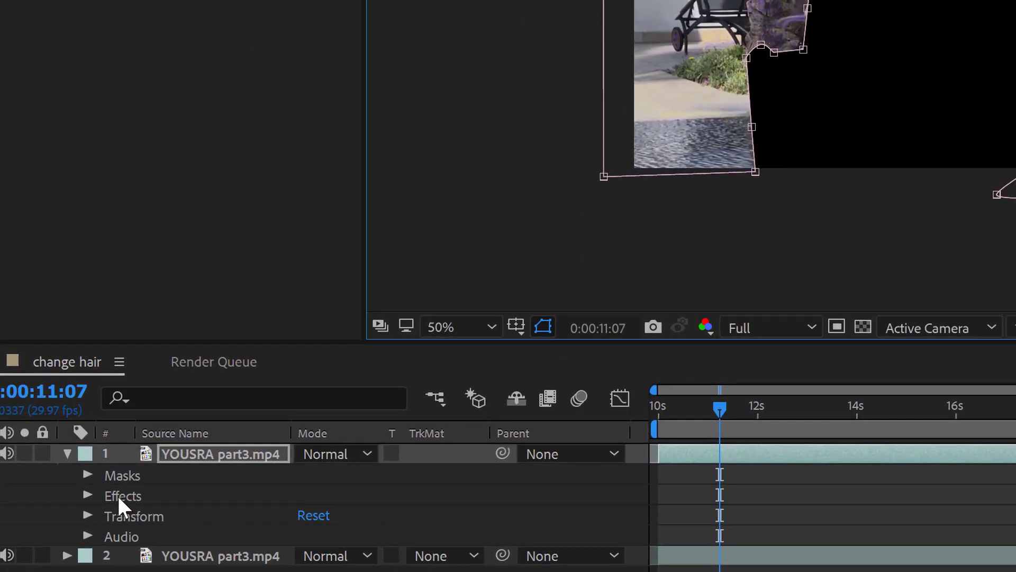
pyautogui.click(88, 474)
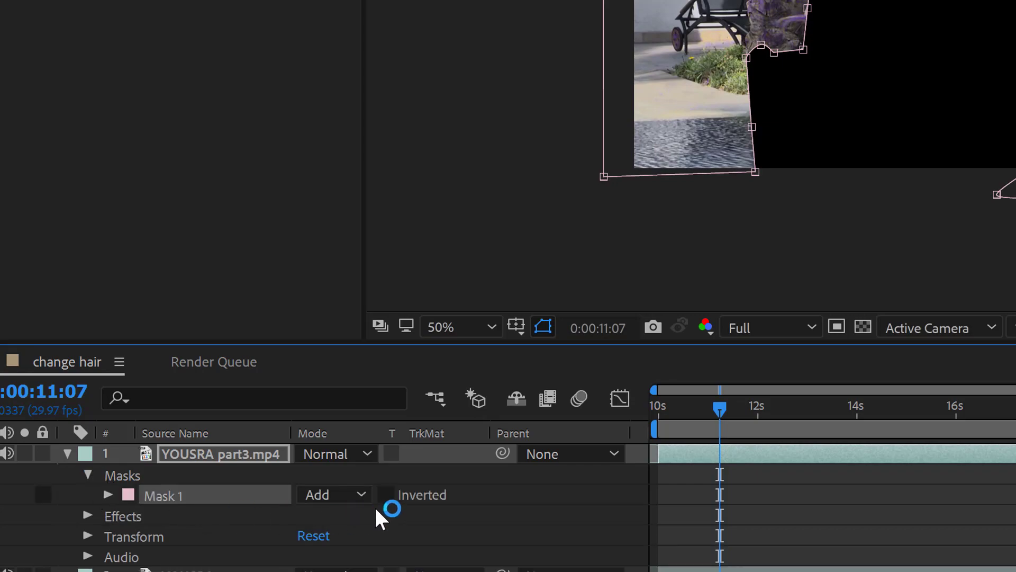
pyautogui.click(387, 494)
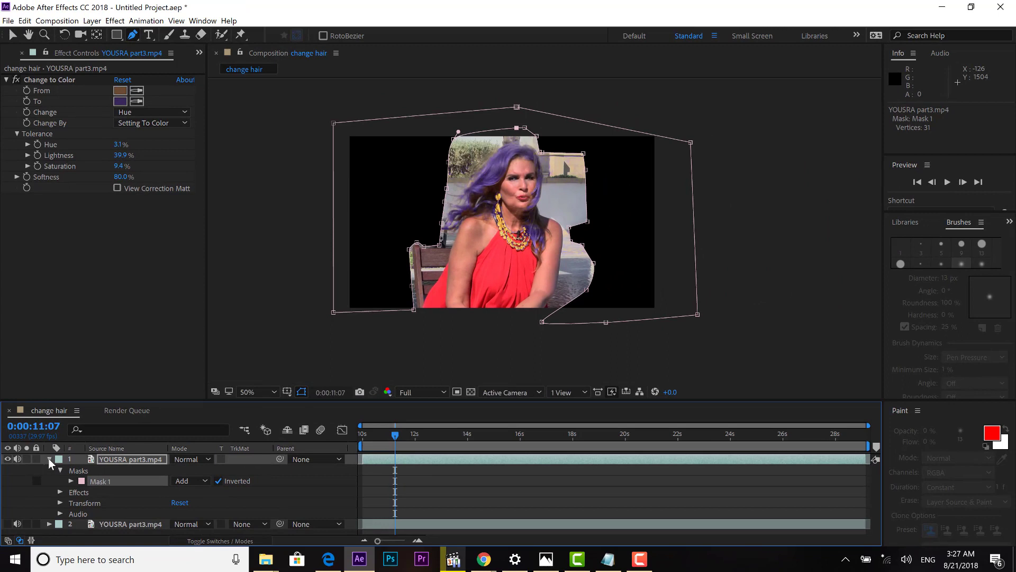
pyautogui.click(49, 458)
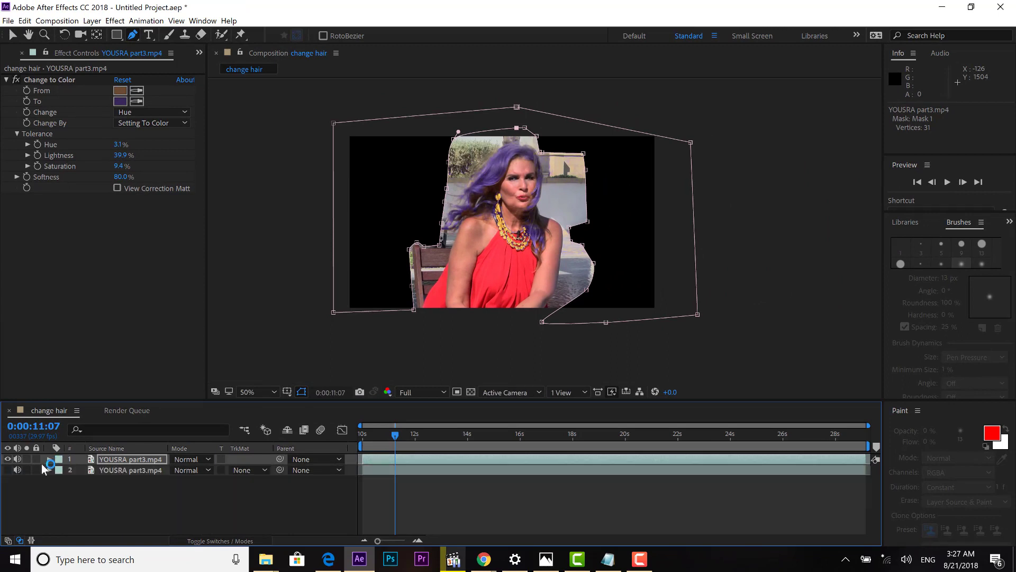
# Make the lower YOUSRA part3.mp4 layer visible, compare with the recoloured layer, then zoom in and centre the woman.
pyautogui.click(7, 470)
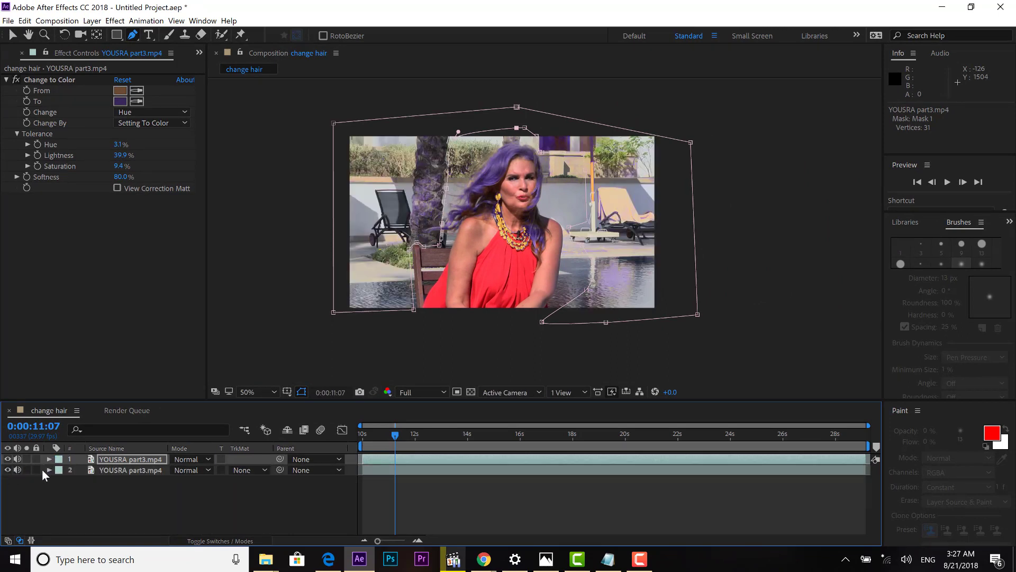
pyautogui.click(125, 473)
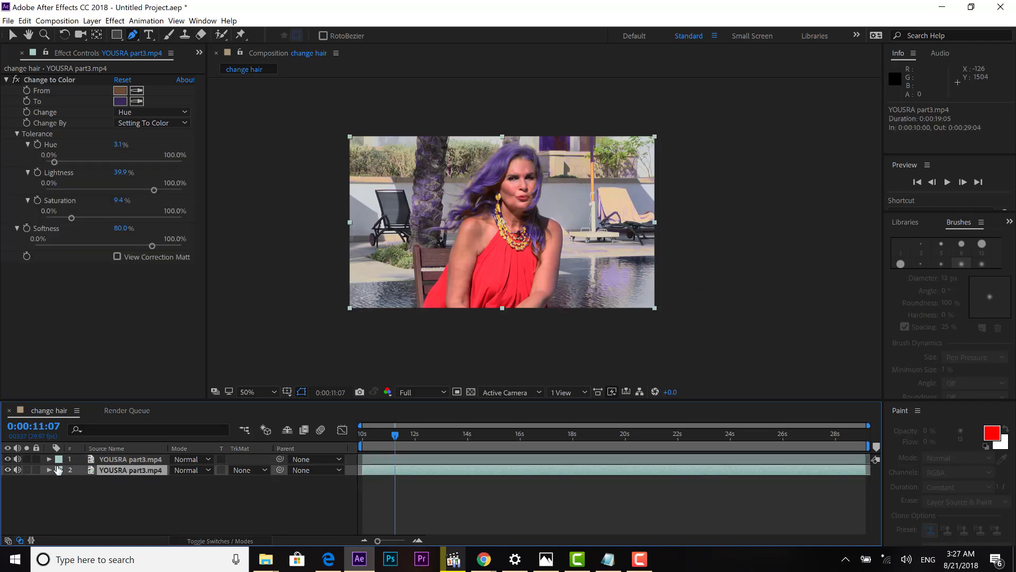
pyautogui.click(8, 458)
pyautogui.click(6, 80)
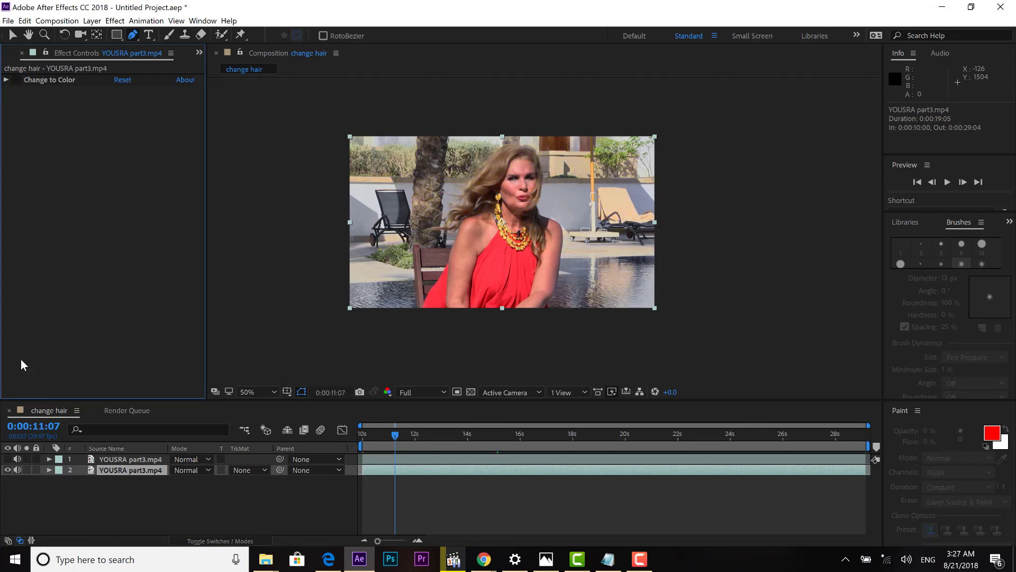
pyautogui.click(8, 458)
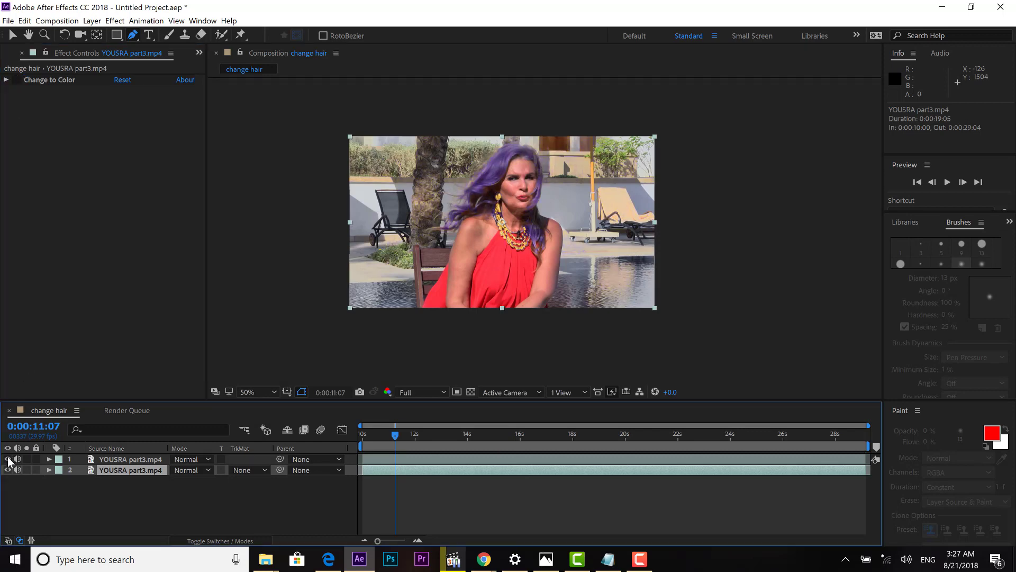
pyautogui.scroll(2, 586, 254)
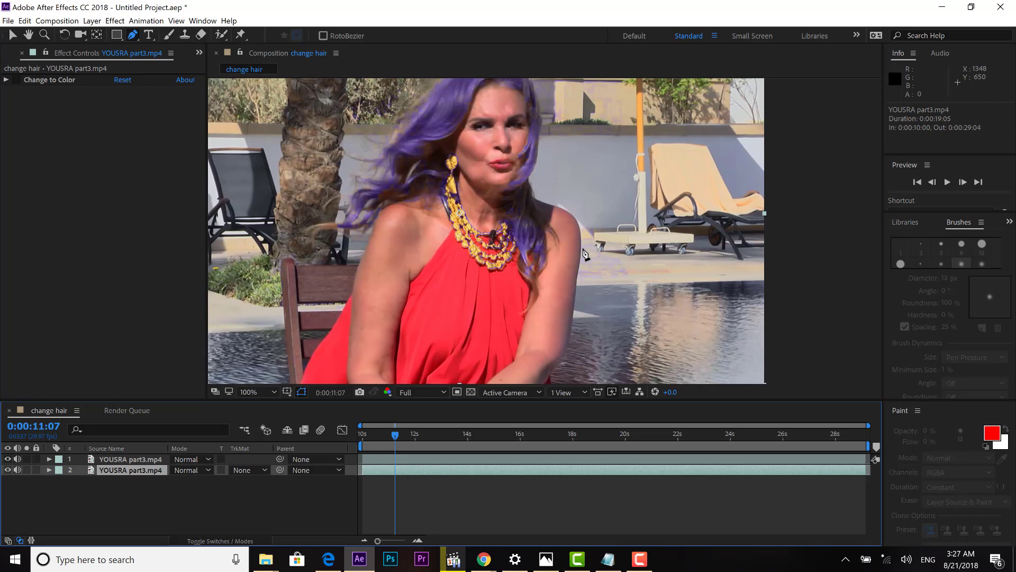
pyautogui.press('h')
pyautogui.moveTo(569, 229); pyautogui.dragTo(605, 277)
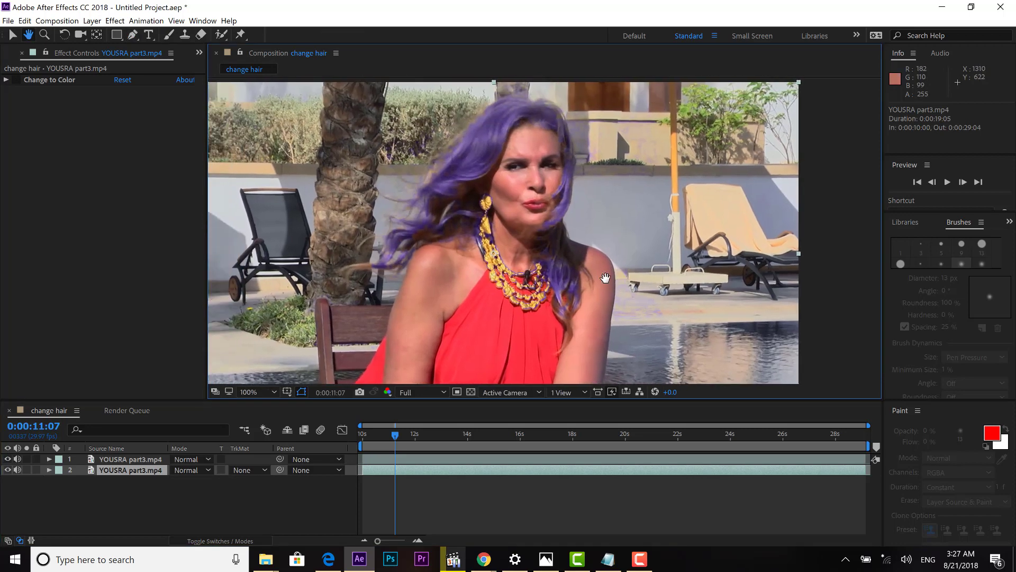
# Move the current time to 0:00:10:00 and trim the composition to the work area.
pyautogui.press('g')
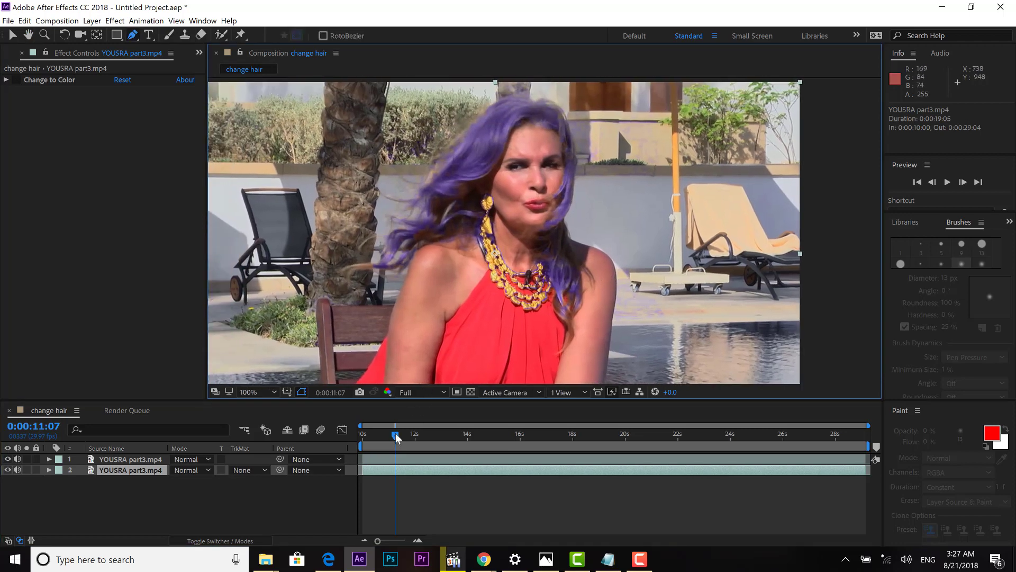
pyautogui.moveTo(395, 436); pyautogui.dragTo(364, 447)
pyautogui.rightClick(415, 449)
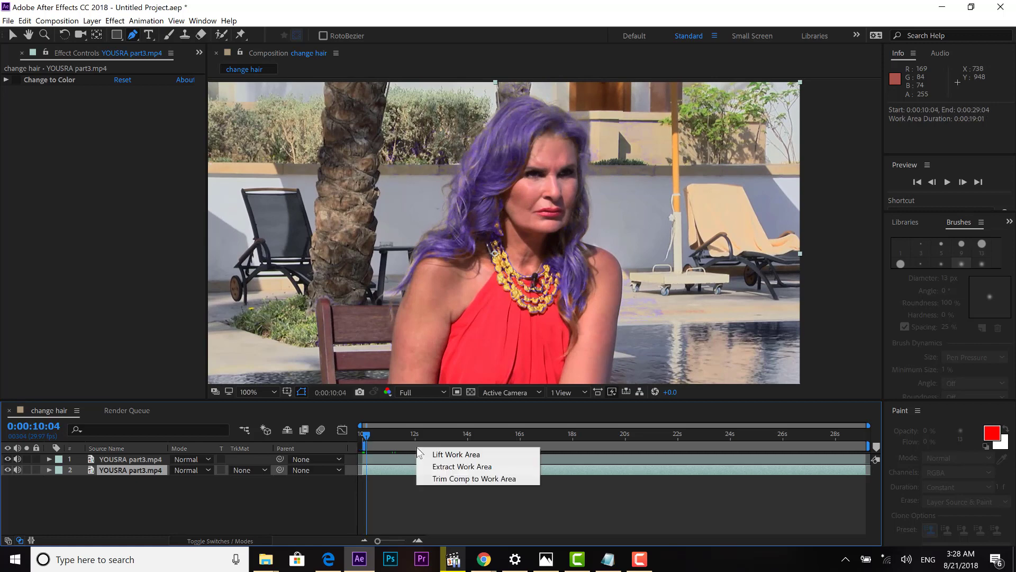
pyautogui.click(447, 478)
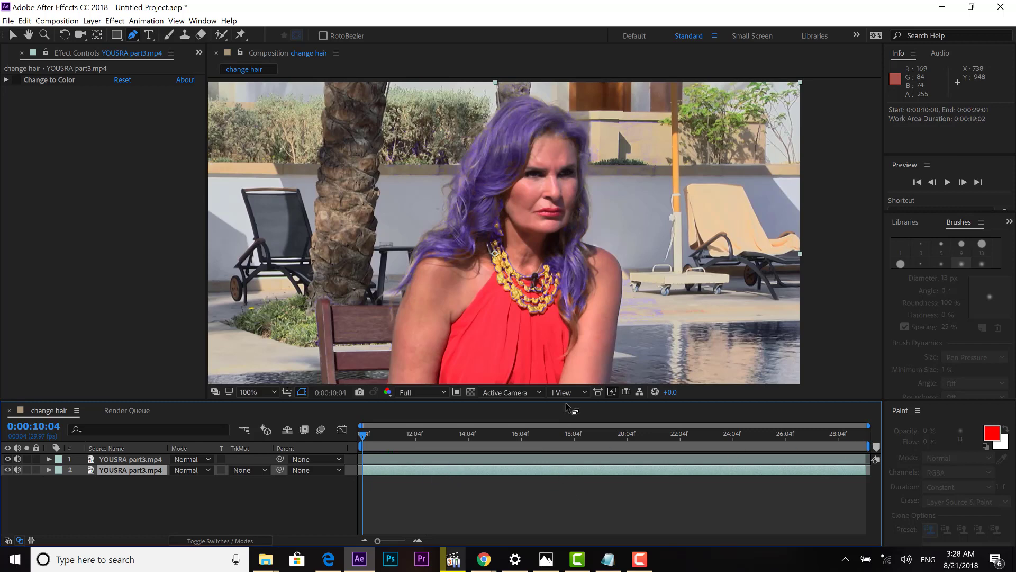
# Make the composition viewer taller and set magnification to Fit up to 100%.
pyautogui.moveTo(567, 406); pyautogui.dragTo(567, 458)
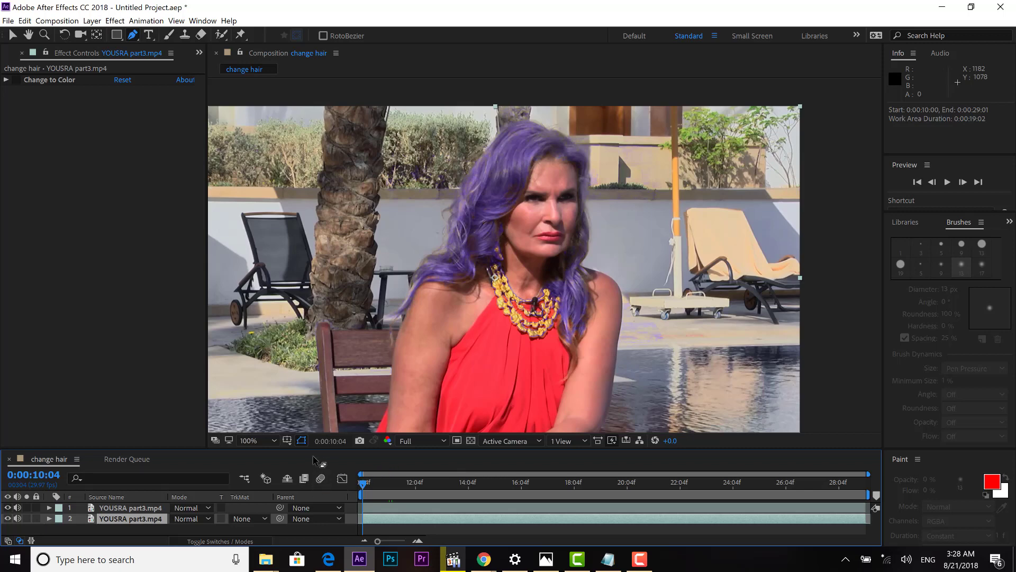
pyautogui.click(267, 440)
pyautogui.click(276, 258)
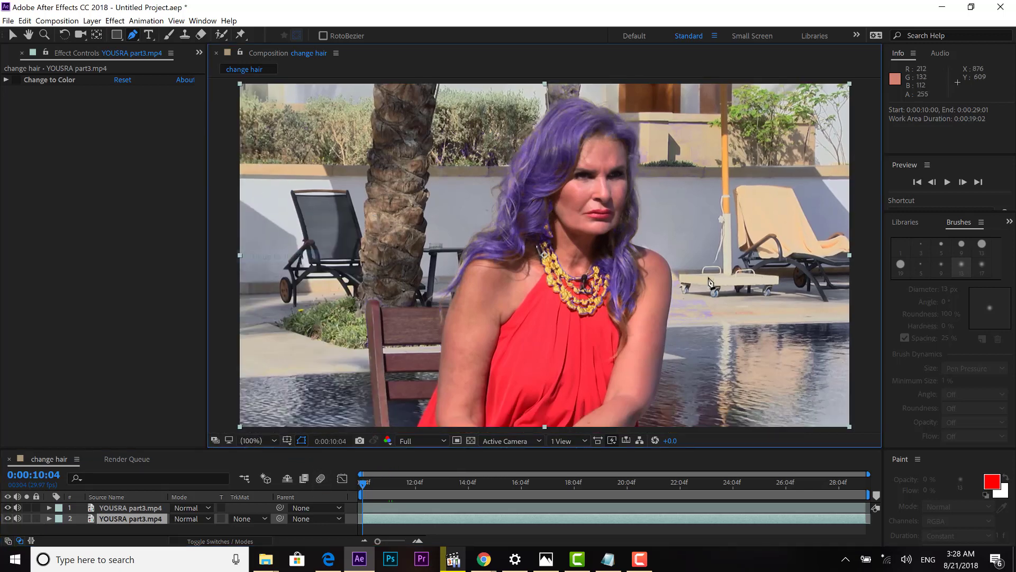
pyautogui.click(948, 182)
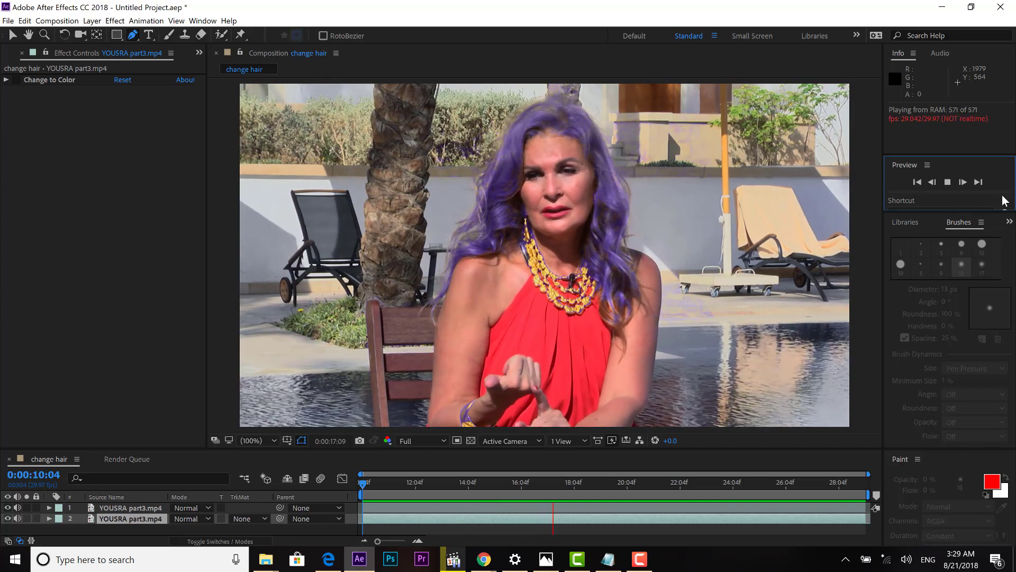
pyautogui.click(134, 506)
pyautogui.click(134, 507)
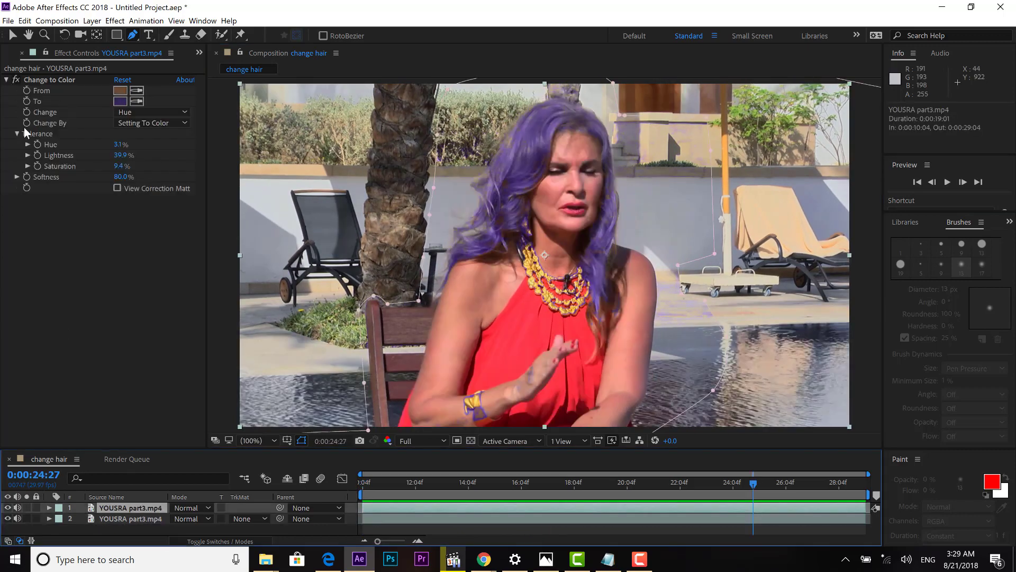
pyautogui.click(18, 79)
pyautogui.click(18, 78)
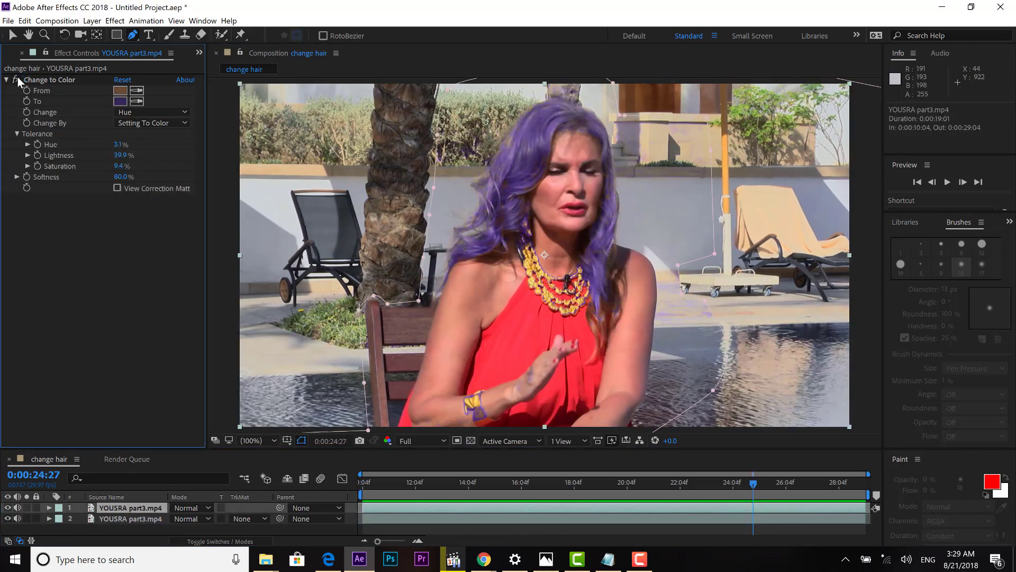
pyautogui.click(18, 77)
pyautogui.click(17, 77)
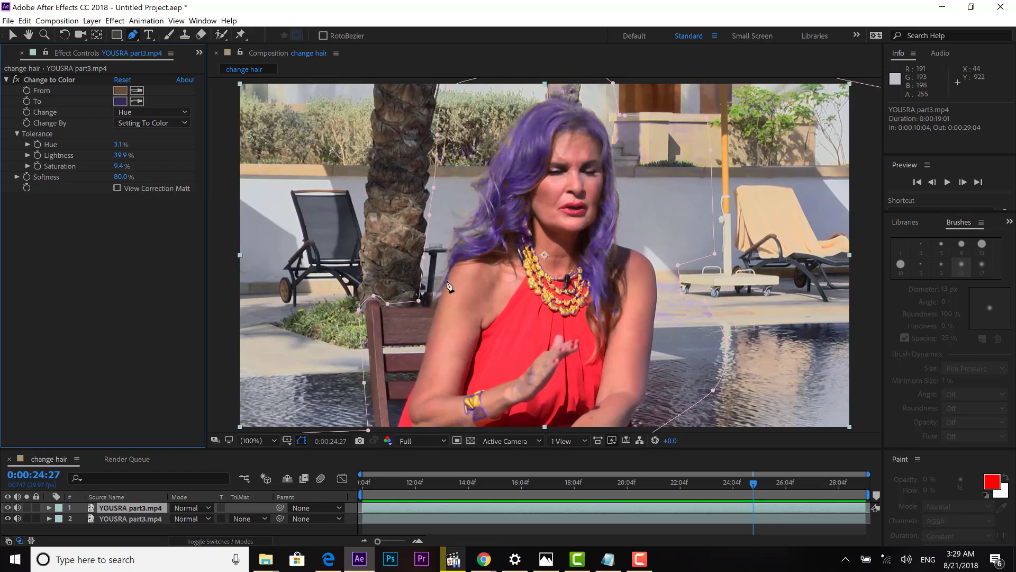